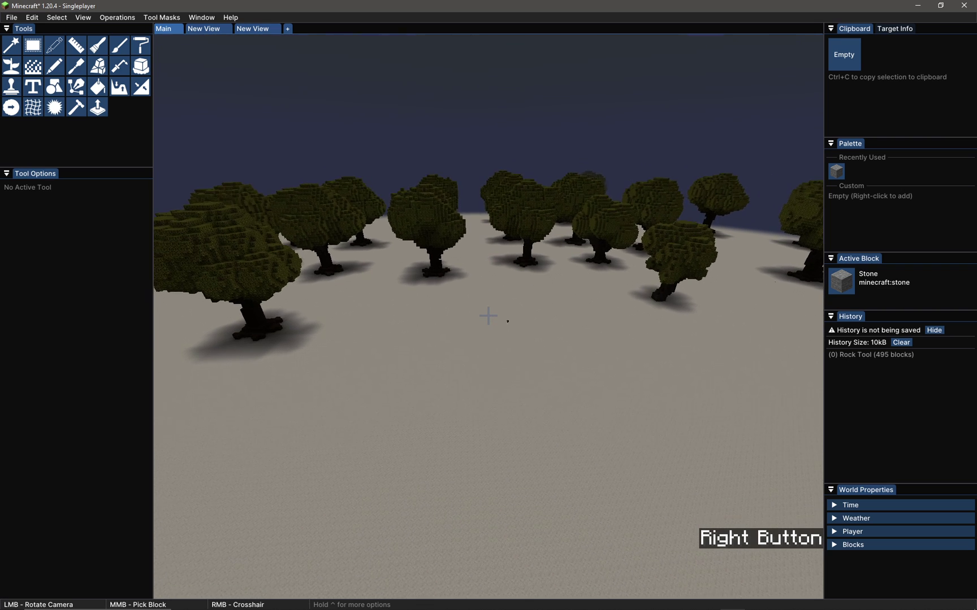
Step: Activate the freehand drawing tool for painting blocks on the ground in front of the trees
key(a)
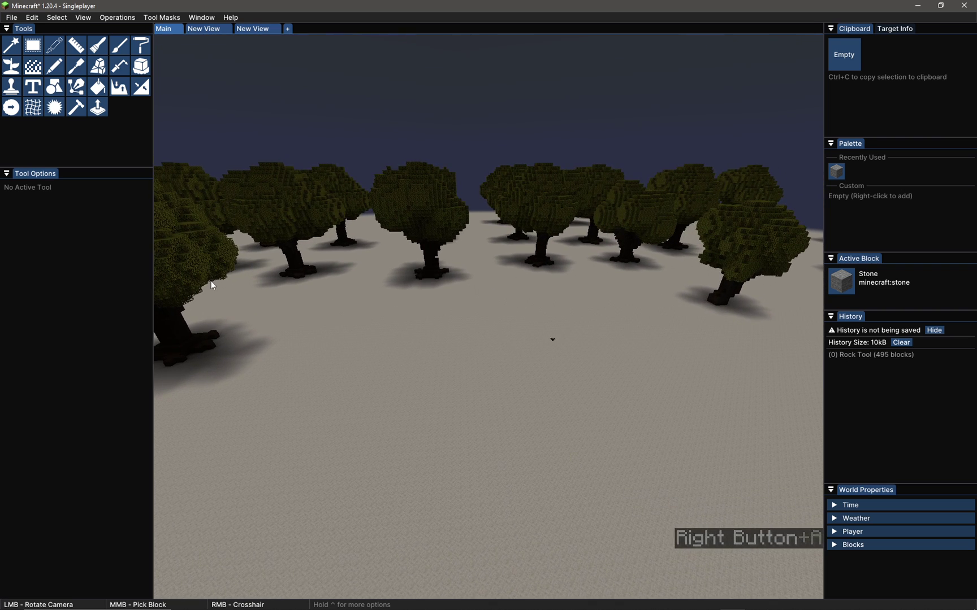
click(53, 69)
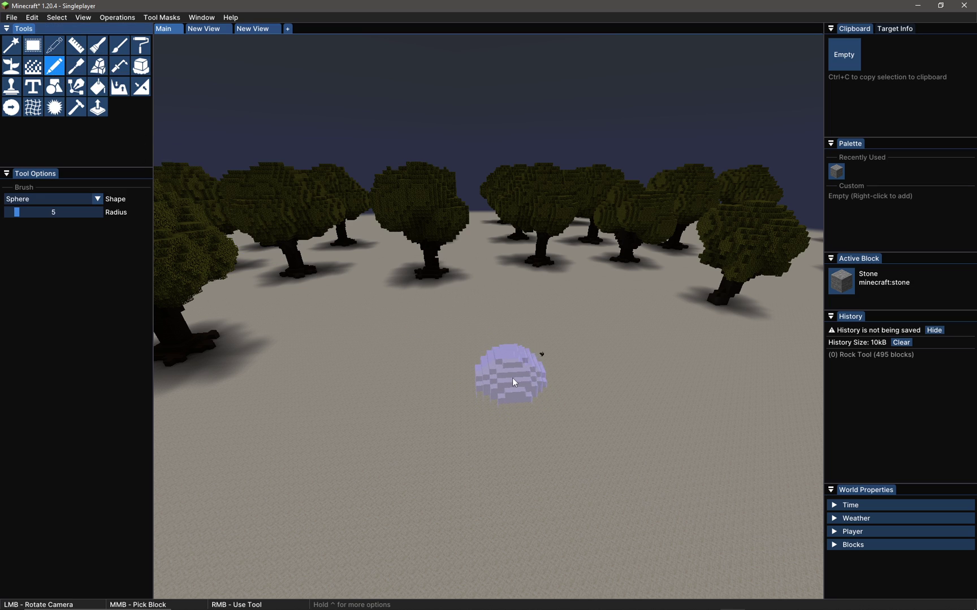
Step: Try a freehand stroke of Stone on the ground with the radius 5 sphere brush, and undo it
mouse_move(517, 389)
mouse_down()
mouse_move(508, 368)
mouse_move(489, 367)
mouse_up()
mouse_move(501, 365)
right_down()
mouse_move(475, 358)
mouse_move(495, 362)
mouse_move(519, 390)
right_up()
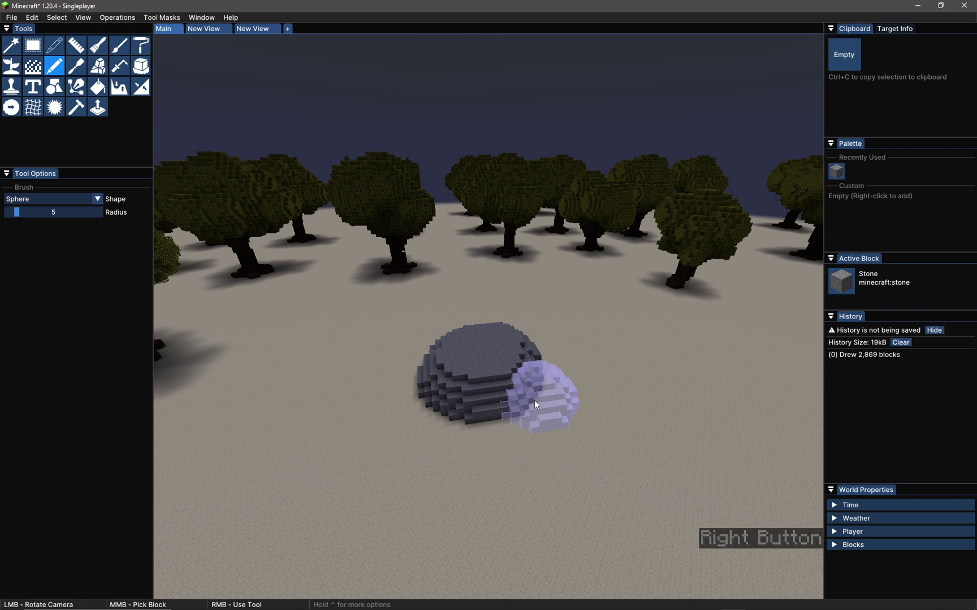
key(ctrl+z)
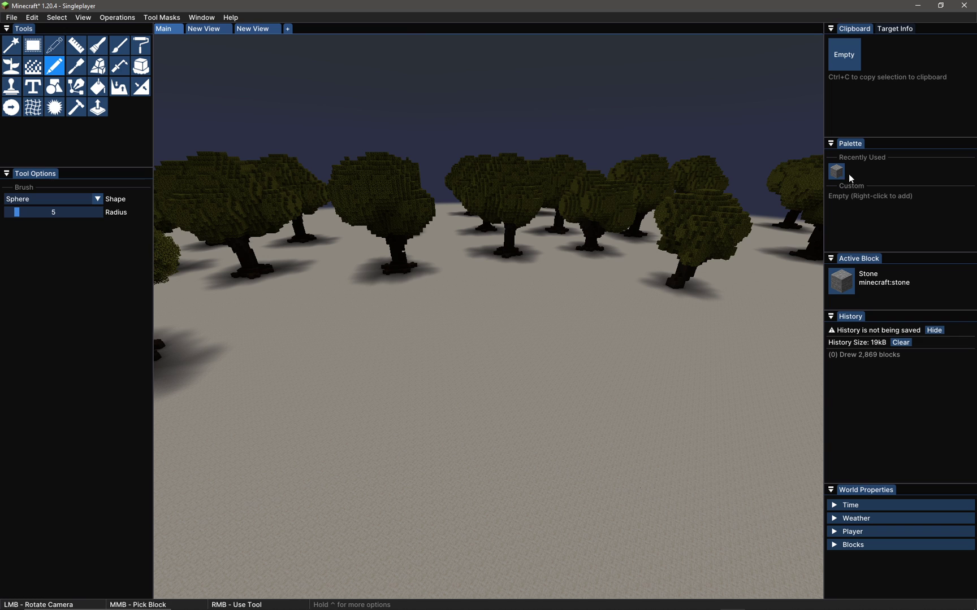
Step: Create a custom palette category named Tree
right_click(876, 196)
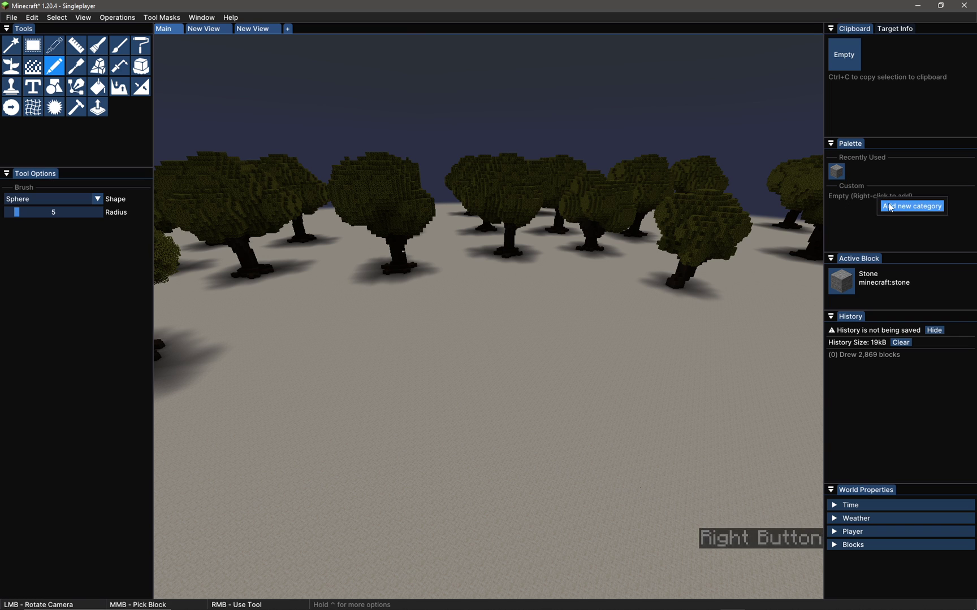
click(890, 203)
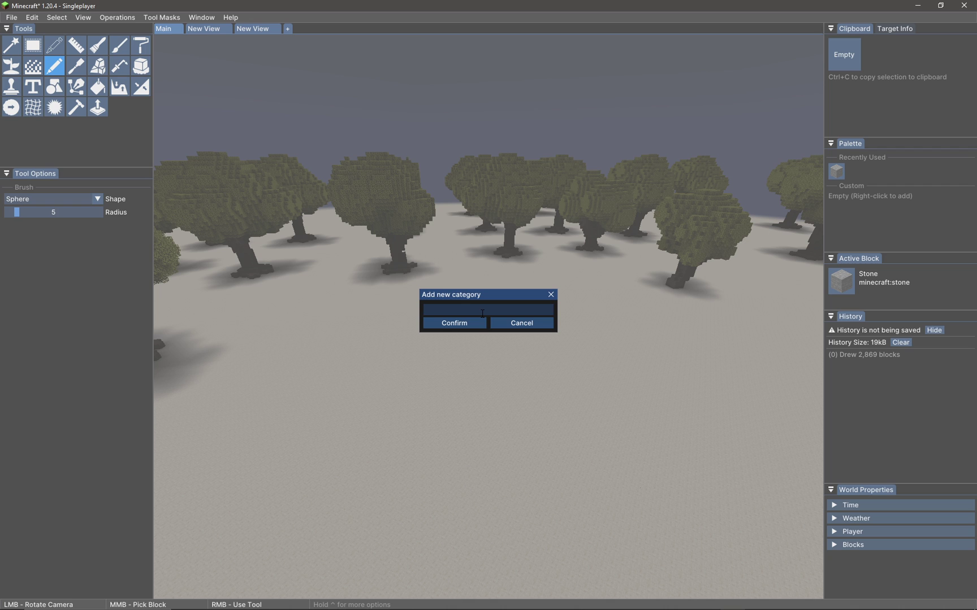
text(Tree)
click(473, 322)
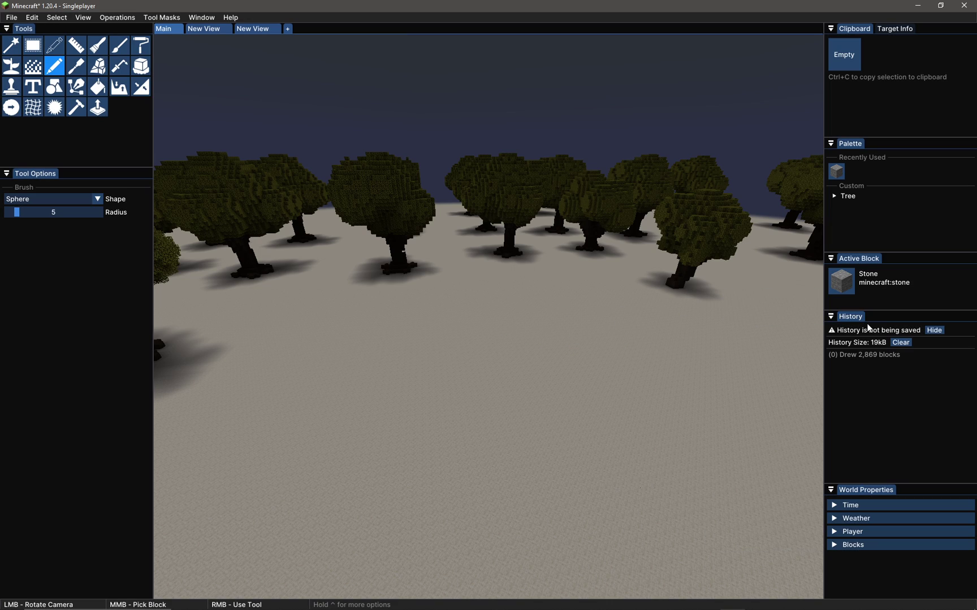
Step: Expand the Tree category and add the Dark Oak Wood block to it by searching for "Oak"
click(834, 195)
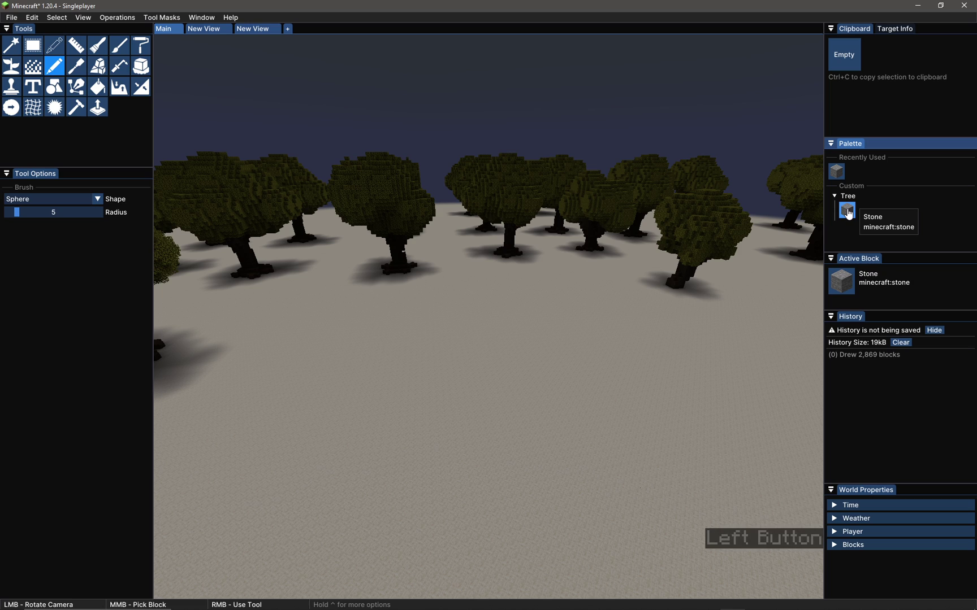
click(847, 212)
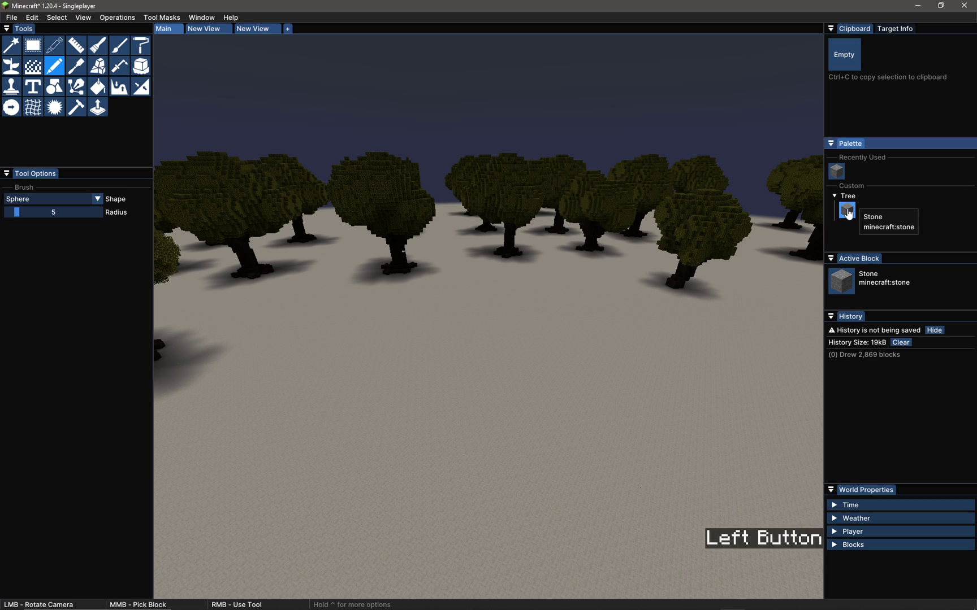
right_click(848, 212)
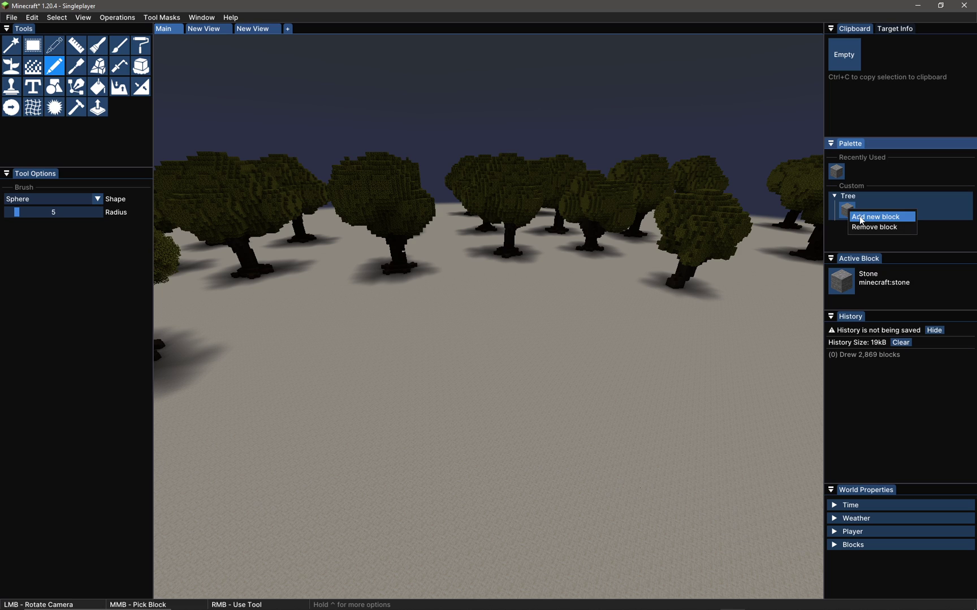
click(847, 212)
right_click(848, 212)
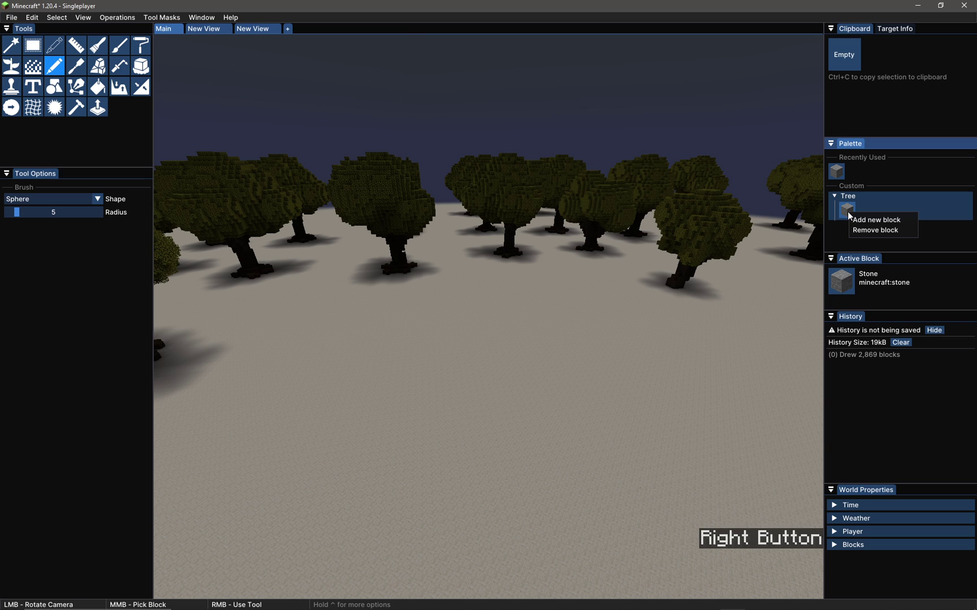
click(866, 221)
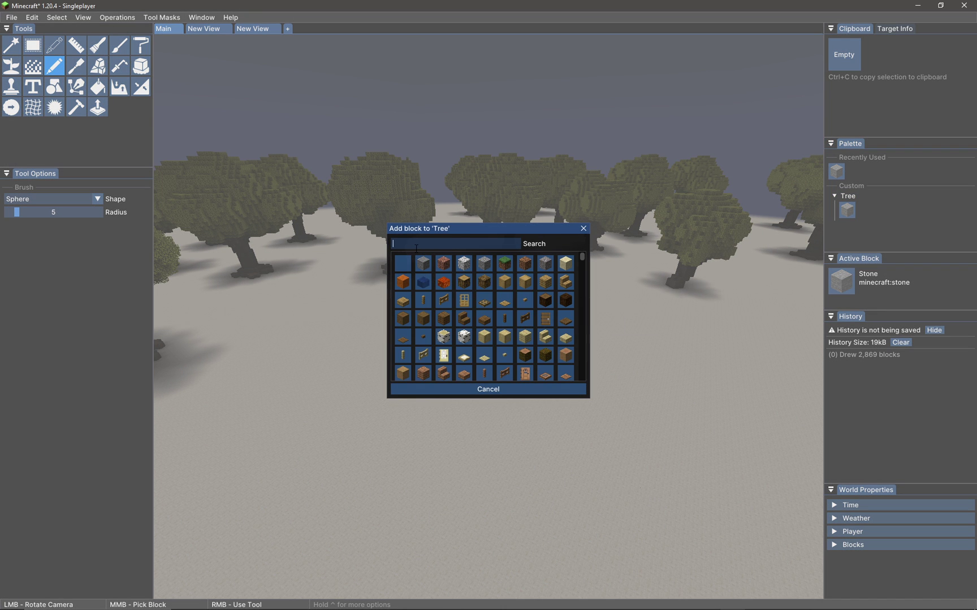
text(Oak)
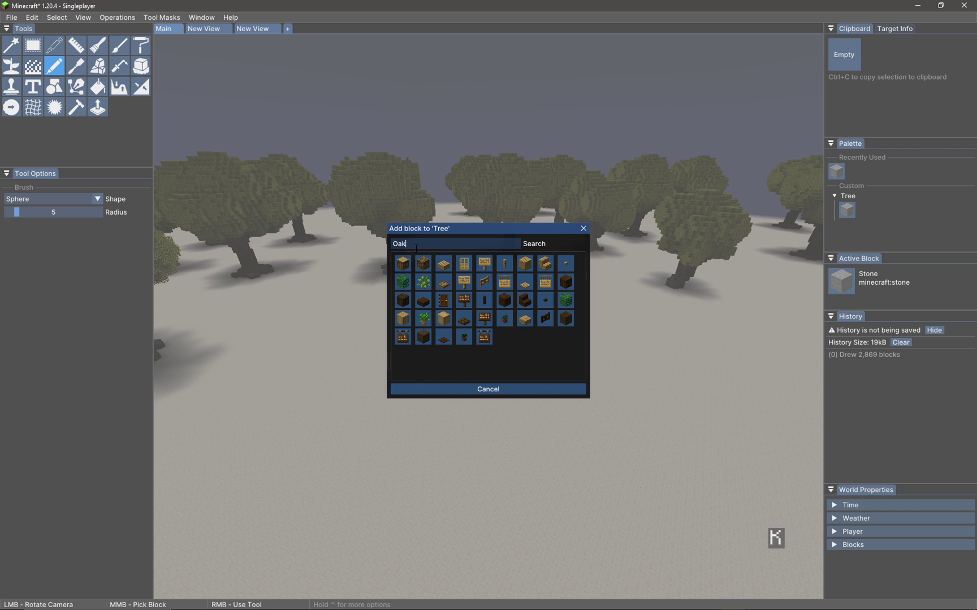
click(403, 300)
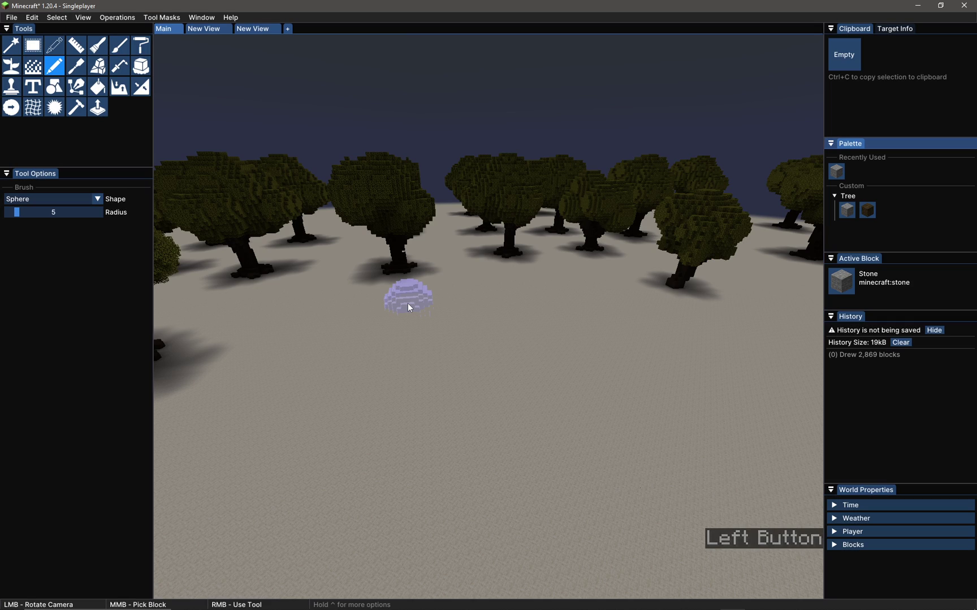
Step: Add the oak leaves block to the Tree category using the search "Oak", and make Dark Oak Wood the active block
right_click(903, 215)
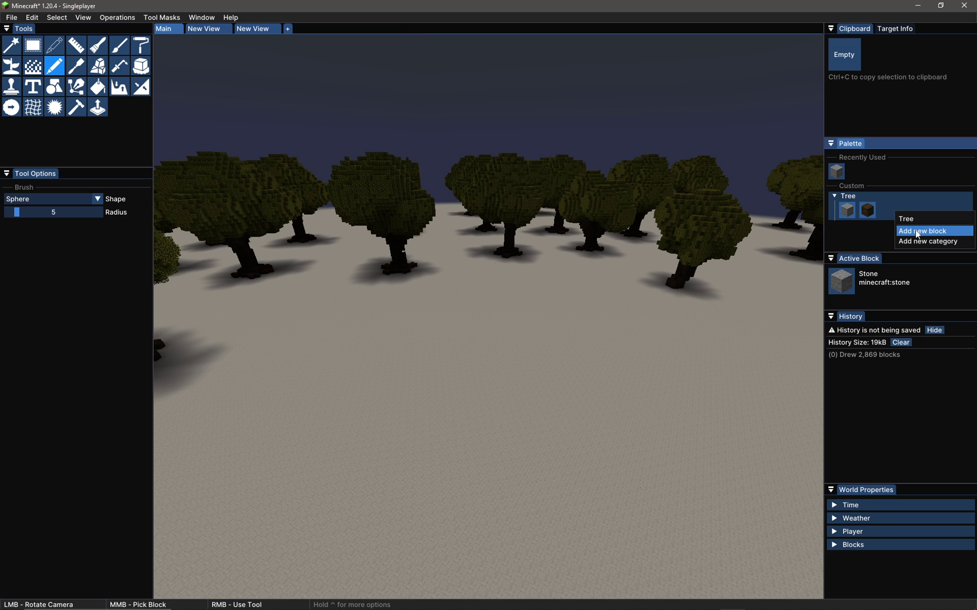
click(916, 231)
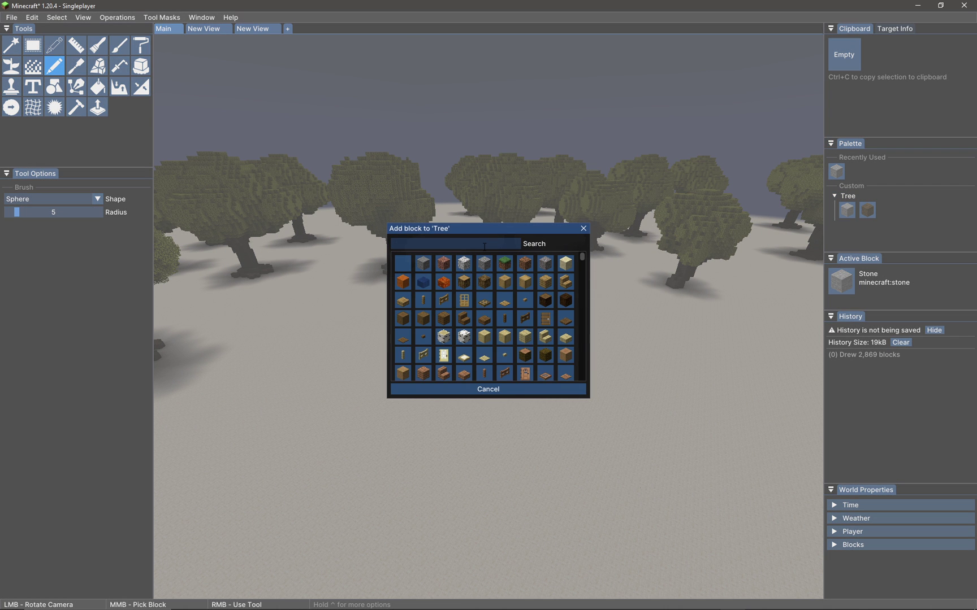
text(Oak)
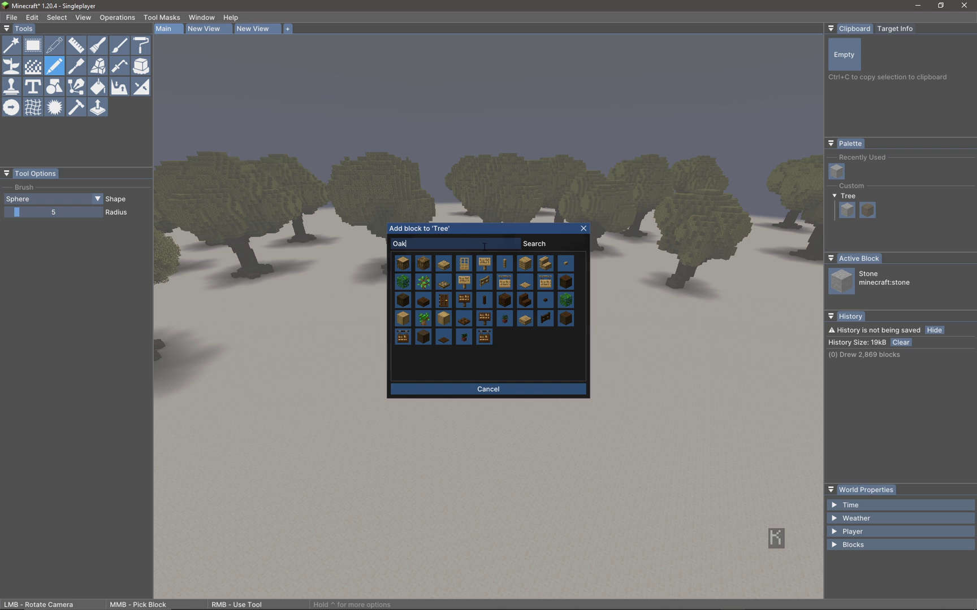
click(402, 282)
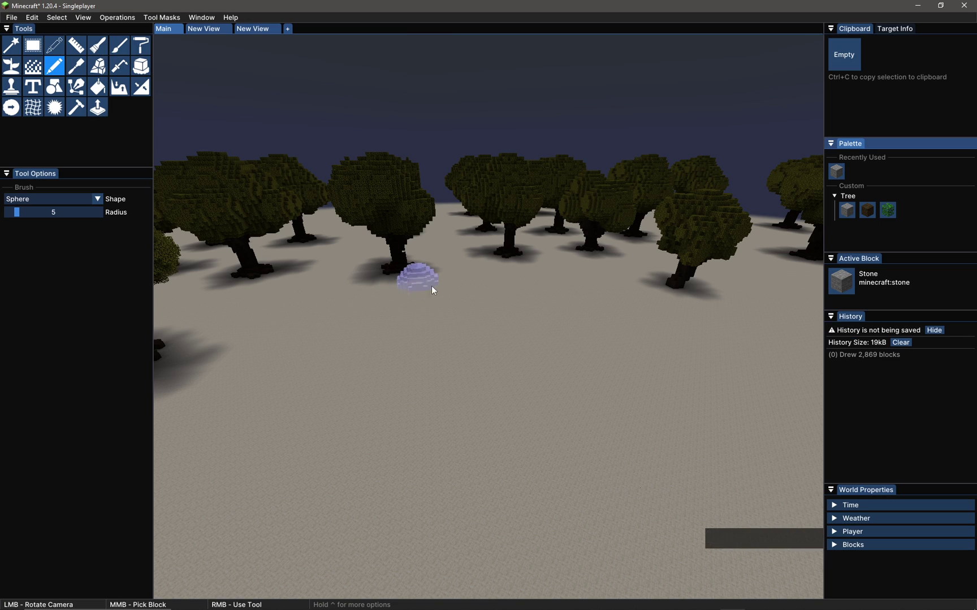
click(868, 211)
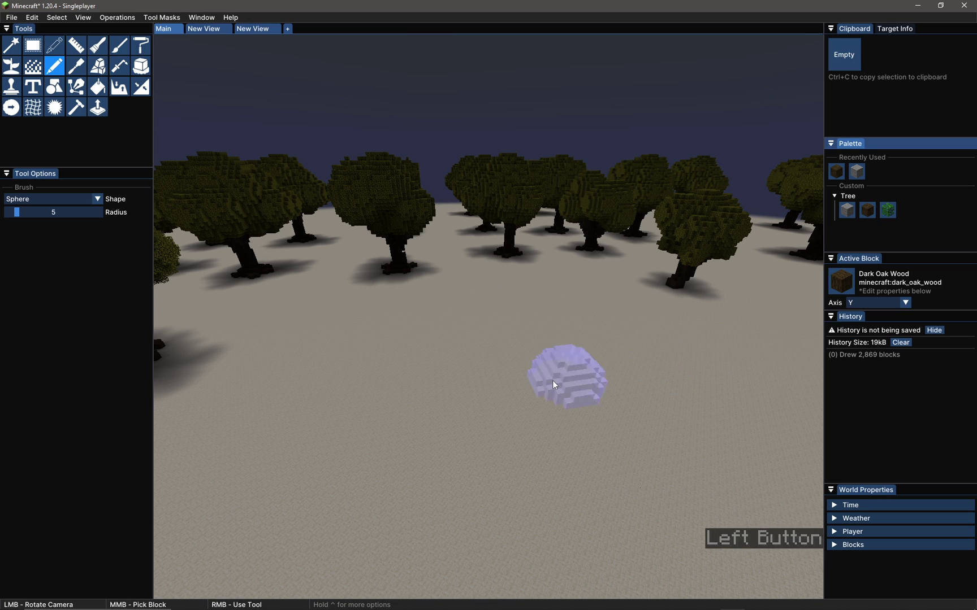
Step: Try a freehand stroke of Dark Oak Wood on the ground with the radius 5 sphere brush, and undo it
drag(552, 381, 496, 373)
mouse_move(512, 371)
right_down()
mouse_move(516, 362)
mouse_move(495, 353)
right_up()
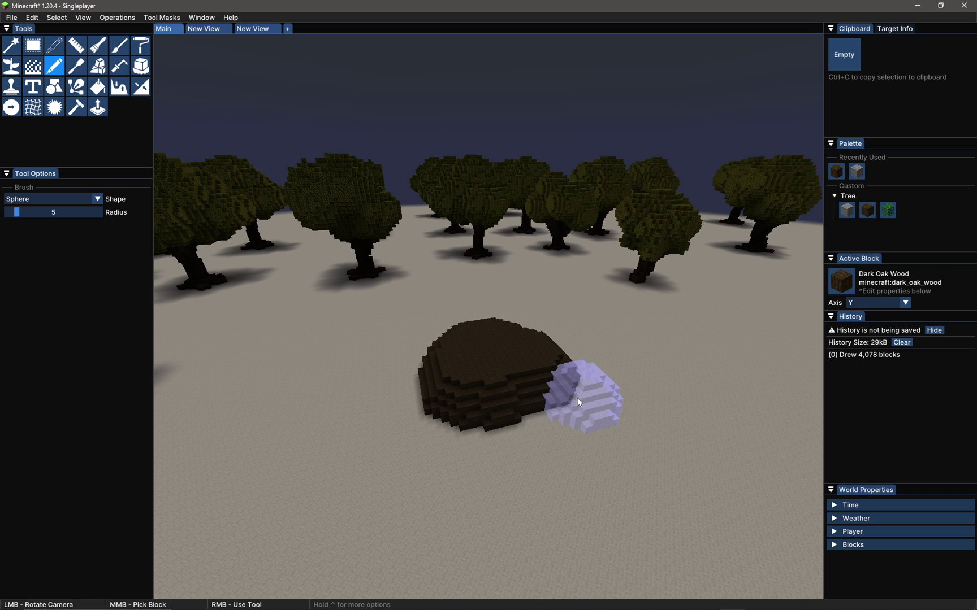
key(ctrl+z)
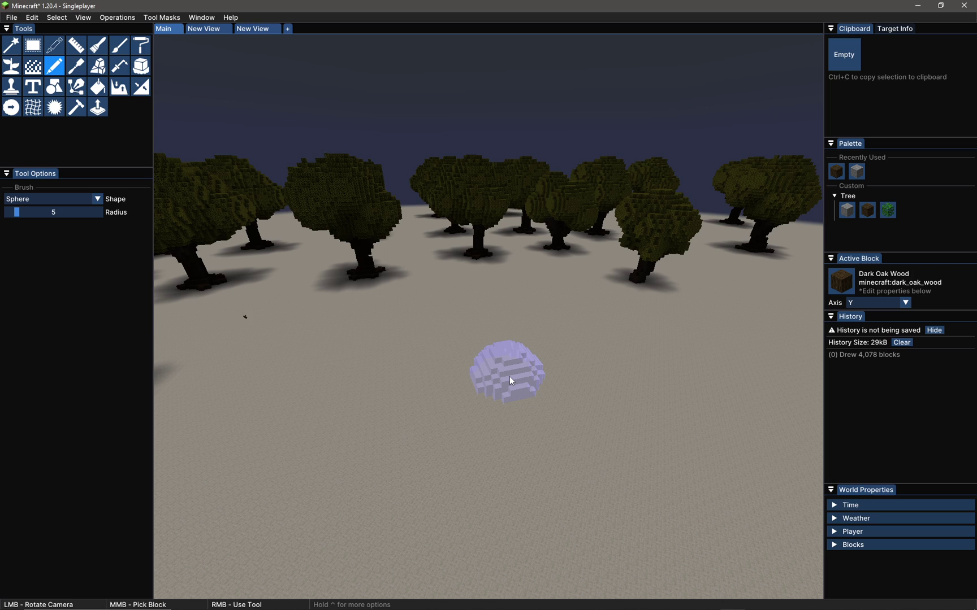
Step: Reduce the sphere brush radius to 1
mouse_move(510, 380)
ctrl+middle_down()
mouse_move(541, 375)
mouse_move(580, 392)
mouse_move(521, 382)
ctrl+middle_up()
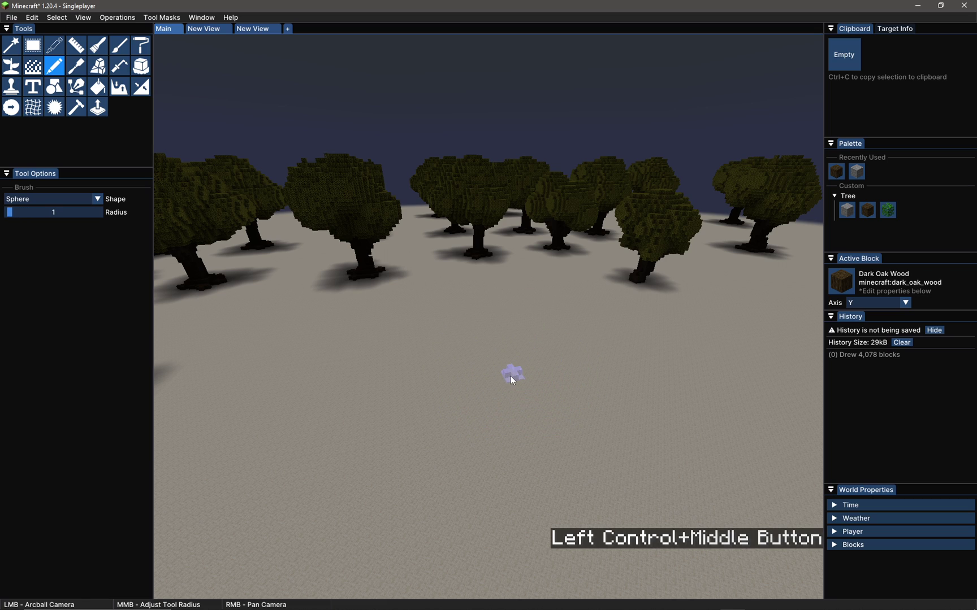
key(ctrl)
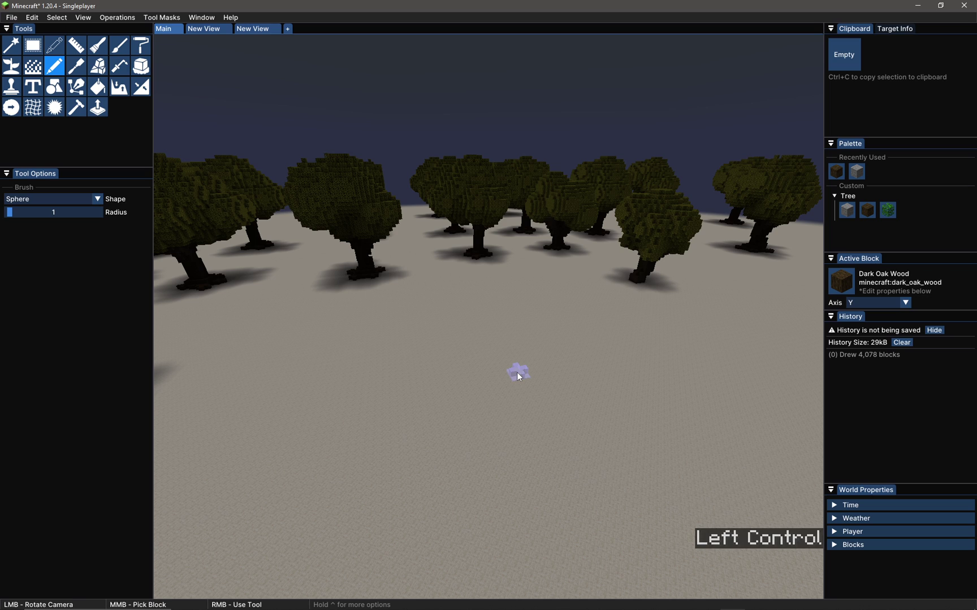
Step: Try a thin winding stroke of Dark Oak Wood on the ground with the radius 1 brush, and undo it
drag(500, 368, 521, 366)
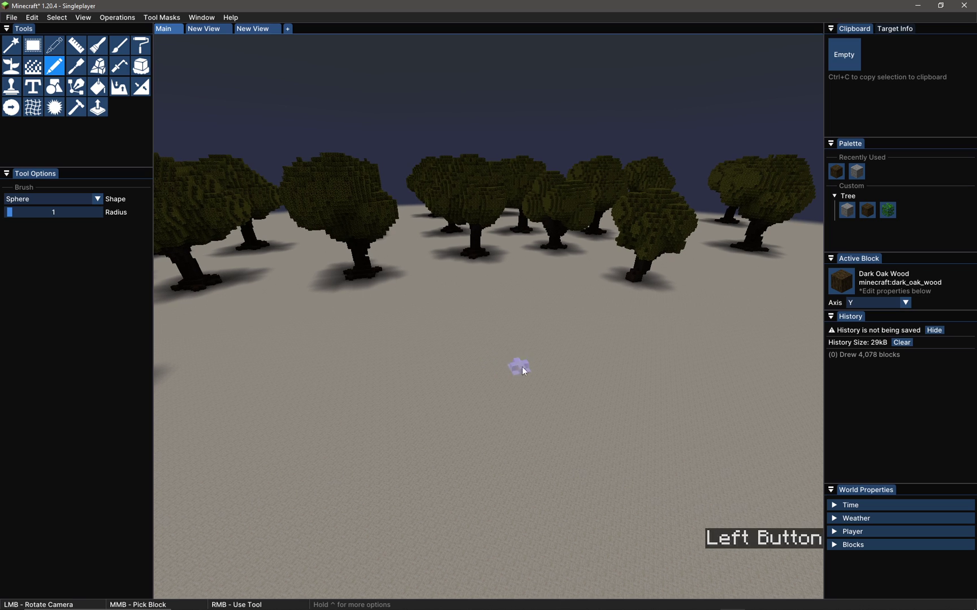
mouse_move(519, 358)
right_down()
mouse_move(459, 366)
mouse_move(489, 411)
mouse_move(463, 429)
right_up()
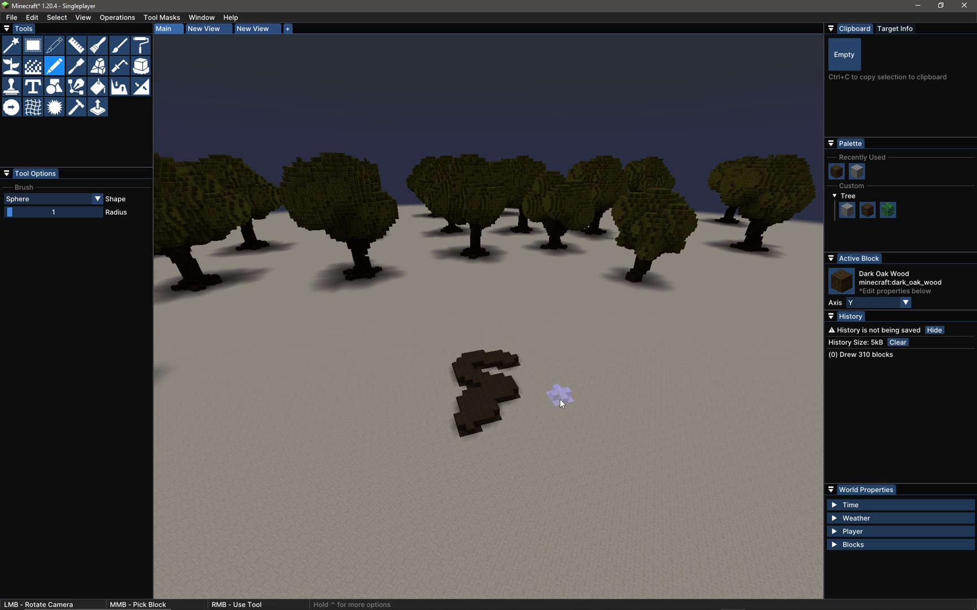
key(ctrl+z)
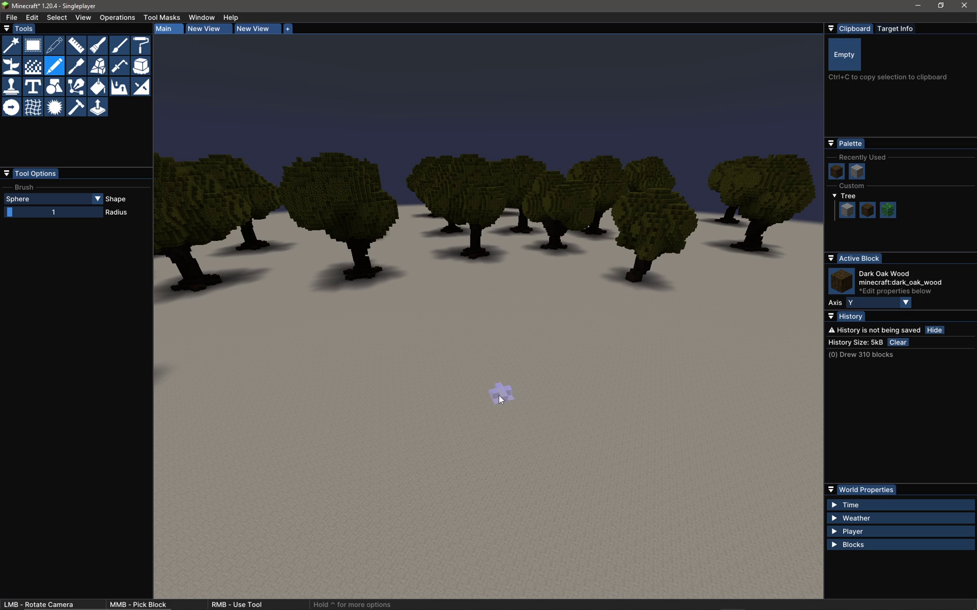
Step: Stamp three overlapping radius 1 spheres of Dark Oak Wood on the open ground as the base of the trunk
right_click(495, 395)
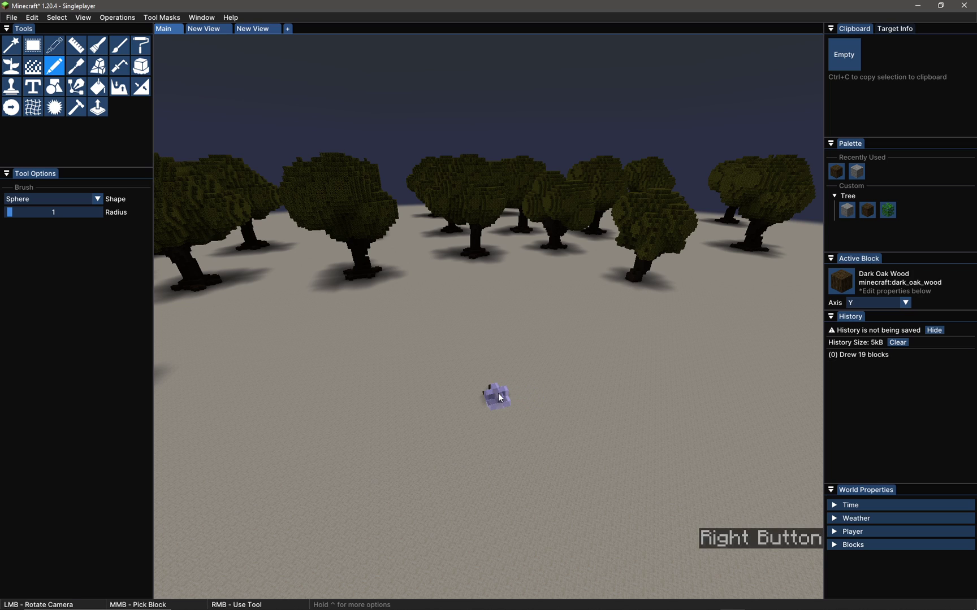
right_click(496, 392)
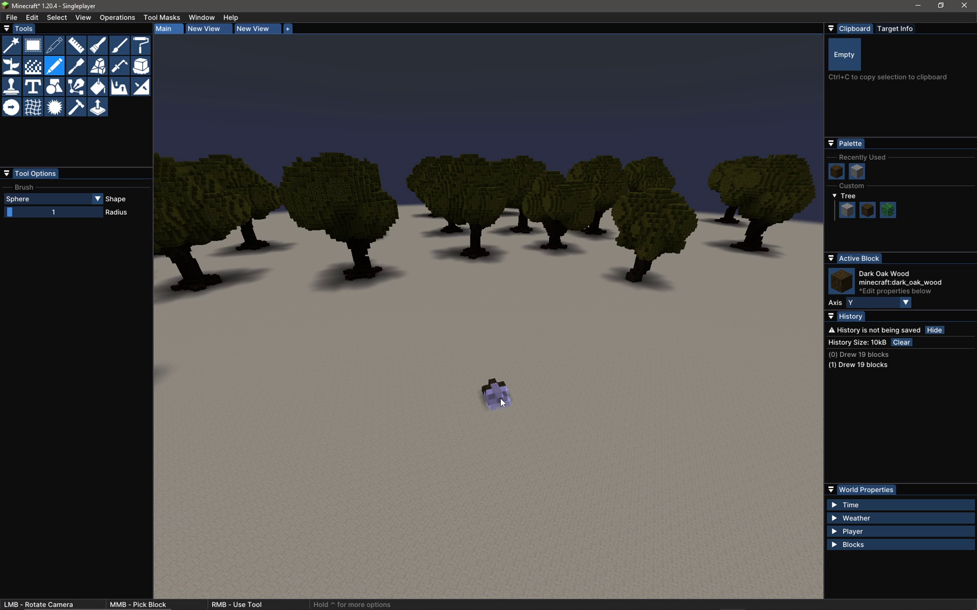
key(ctrl)
ctrl+scroll(501, 398, up, 5)
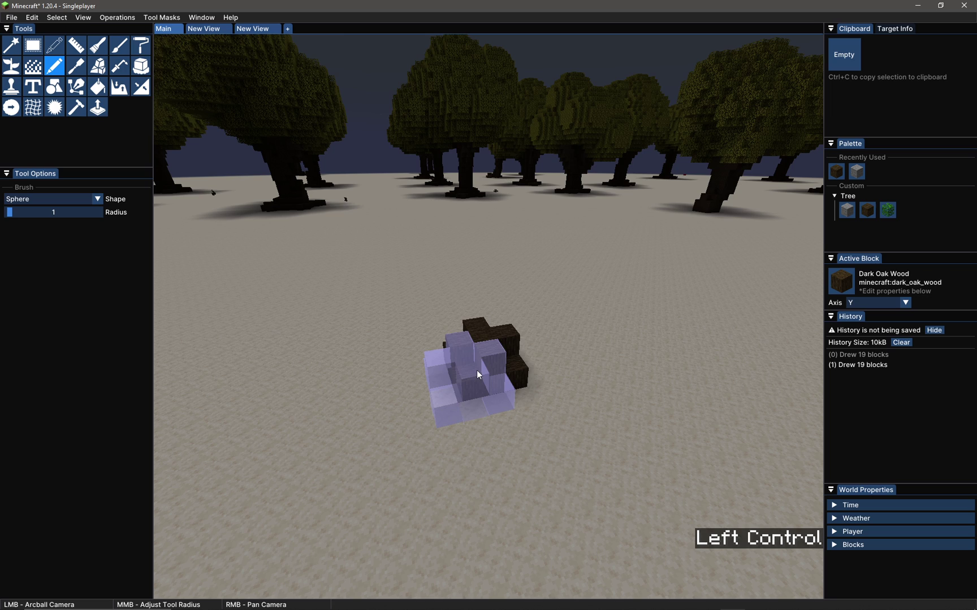
mouse_move(476, 370)
ctrl+mouse_down()
mouse_move(476, 413)
mouse_move(543, 424)
mouse_move(594, 404)
mouse_move(608, 368)
mouse_move(650, 407)
ctrl+mouse_up()
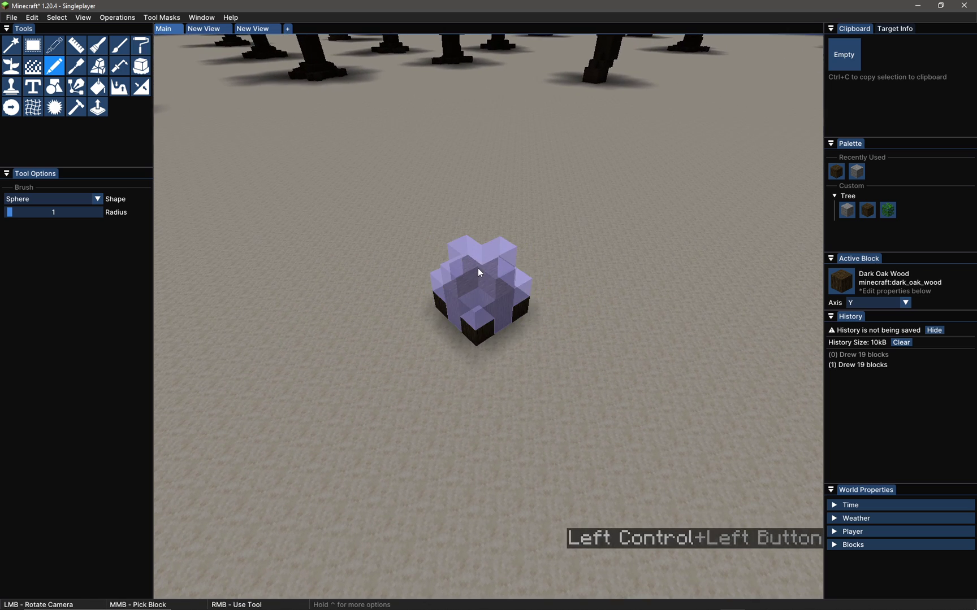
ctrl+scroll(484, 270, down, 5)
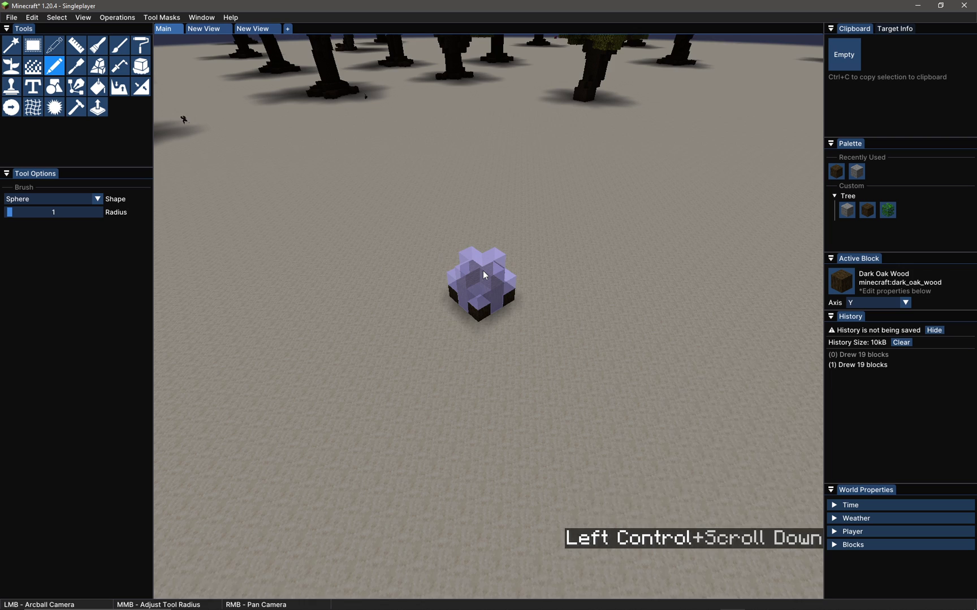
click(484, 270)
right_click(481, 268)
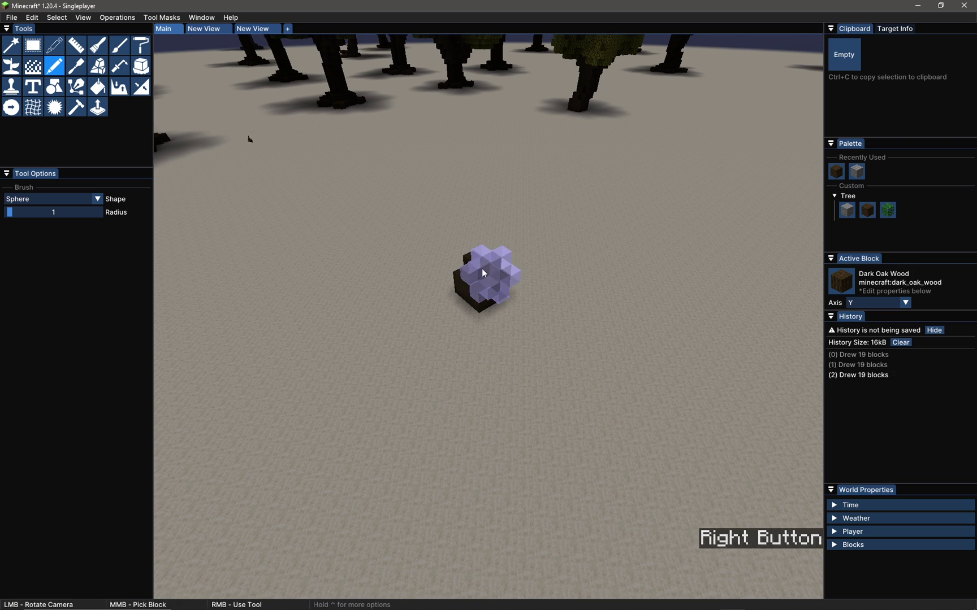
Step: Stack five more Dark Oak Wood spheres upward from the base to form the leaning lower trunk
right_click(480, 263)
right_click(482, 257)
right_click(481, 254)
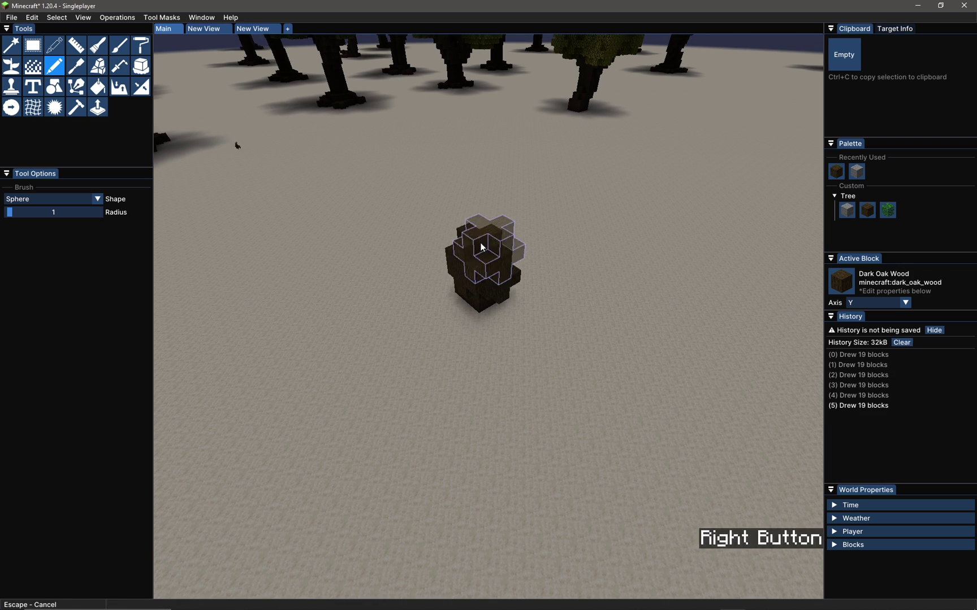
right_click(479, 236)
right_click(485, 237)
Step: Extend the trunk straight upward by stamping further Dark Oak Wood spheres on its top
ctrl+right_drag(489, 245, 541, 290)
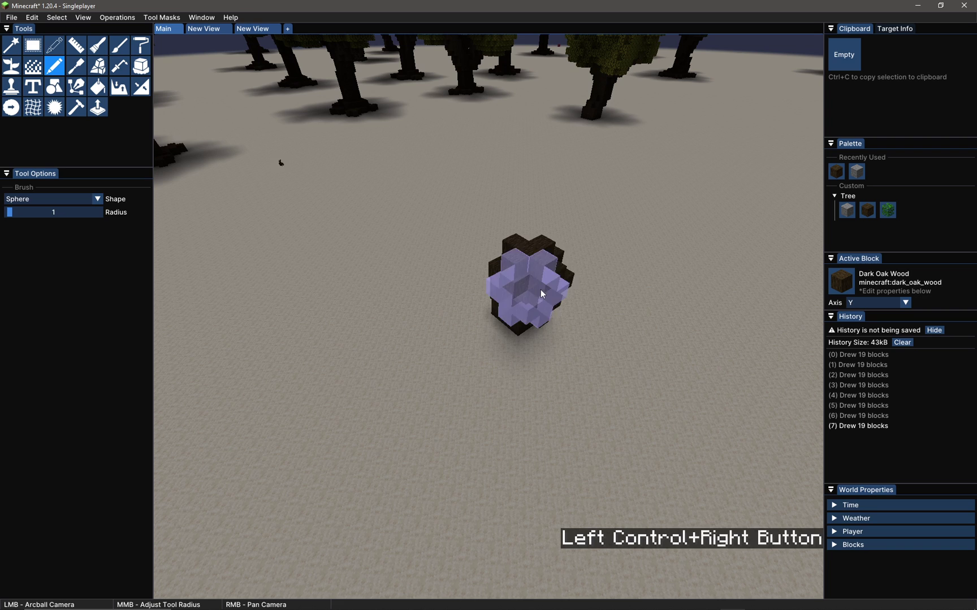
ctrl+drag(575, 289, 497, 339)
ctrl+drag(509, 277, 520, 279)
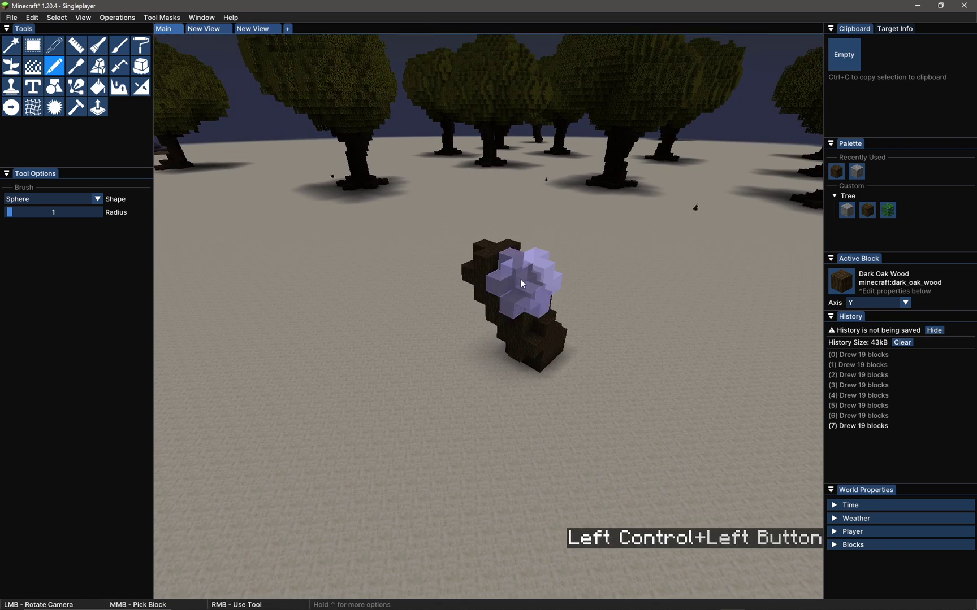
right_click(501, 245)
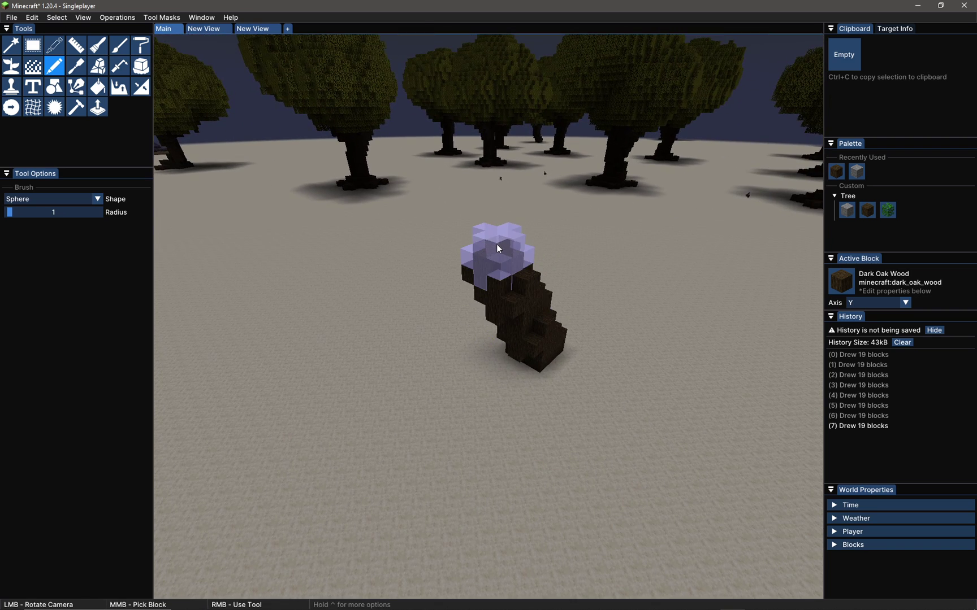
right_click(498, 231)
right_click(500, 217)
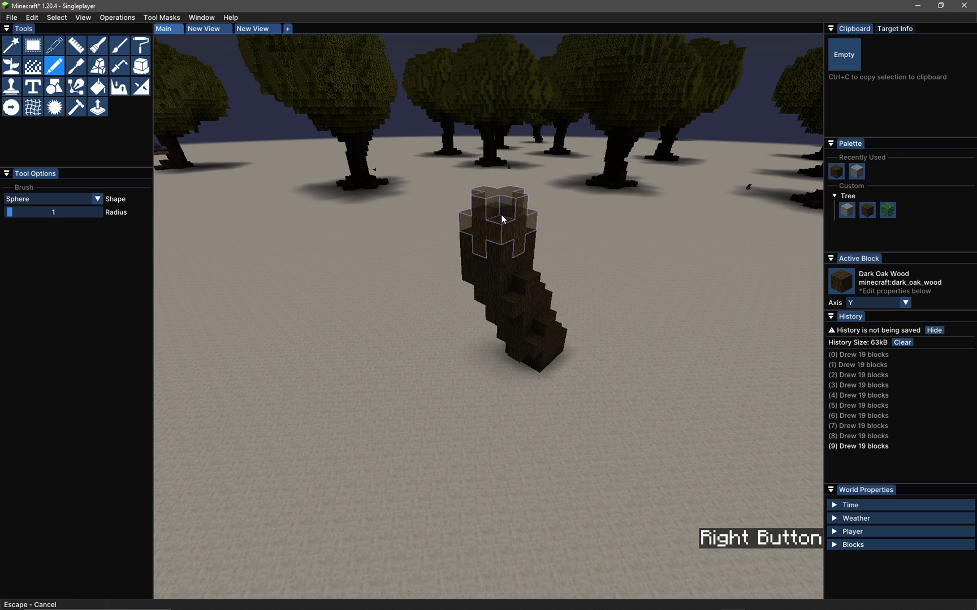
right_click(498, 204)
Step: Start a second branch from the side of the lower trunk with five overlapping Dark Oak Wood spheres angled outward
ctrl+right_drag(558, 275, 550, 287)
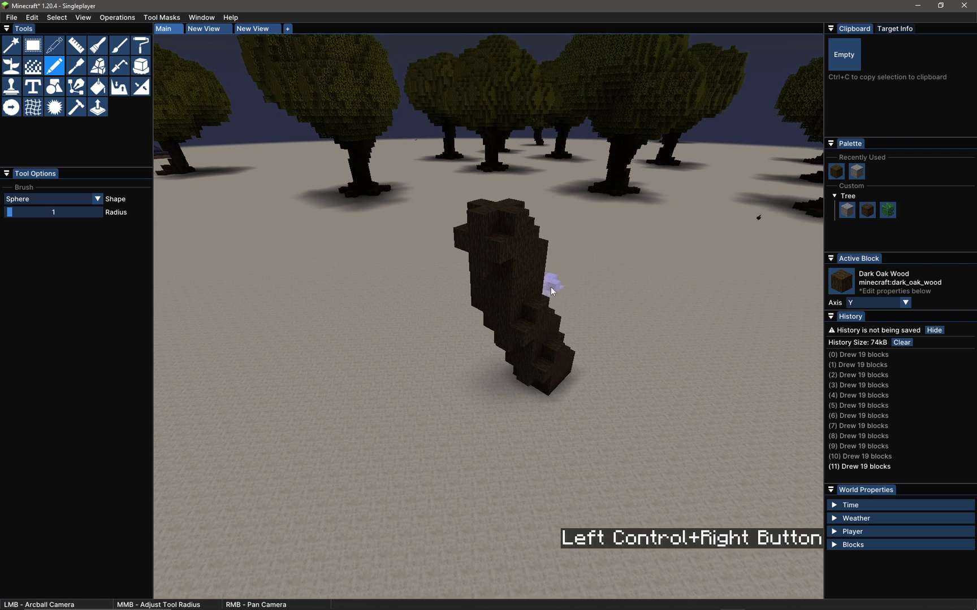
ctrl+drag(627, 396, 395, 412)
ctrl+drag(548, 322, 521, 205)
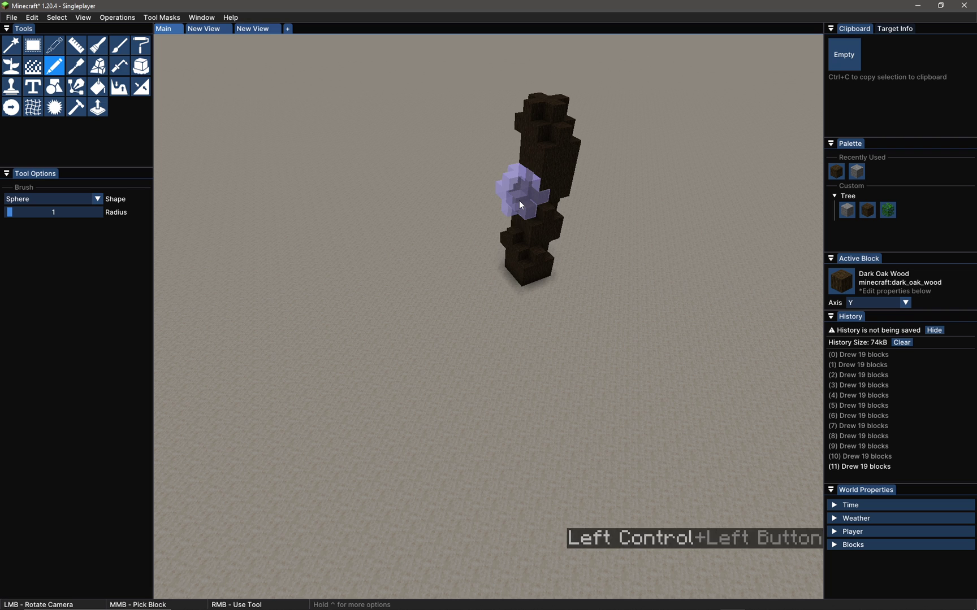
right_click(525, 209)
right_click(525, 207)
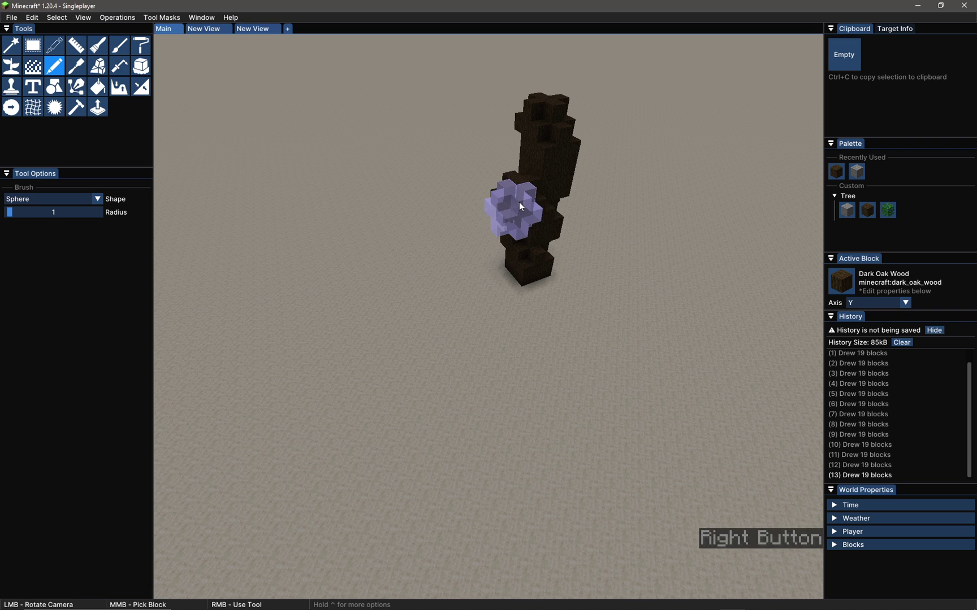
right_click(519, 201)
right_click(513, 188)
right_click(508, 180)
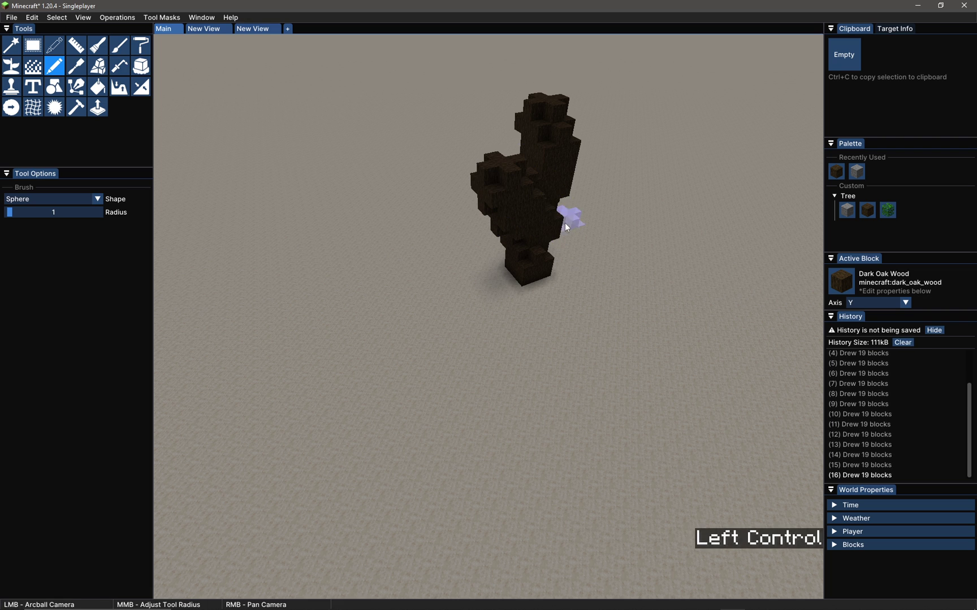
Step: Raise the side branch to about the main stem's height by stamping four more Dark Oak Wood spheres on its tip
ctrl+right_drag(588, 241, 548, 253)
mouse_move(548, 253)
ctrl+mouse_down()
mouse_move(508, 209)
mouse_move(379, 212)
ctrl+mouse_up()
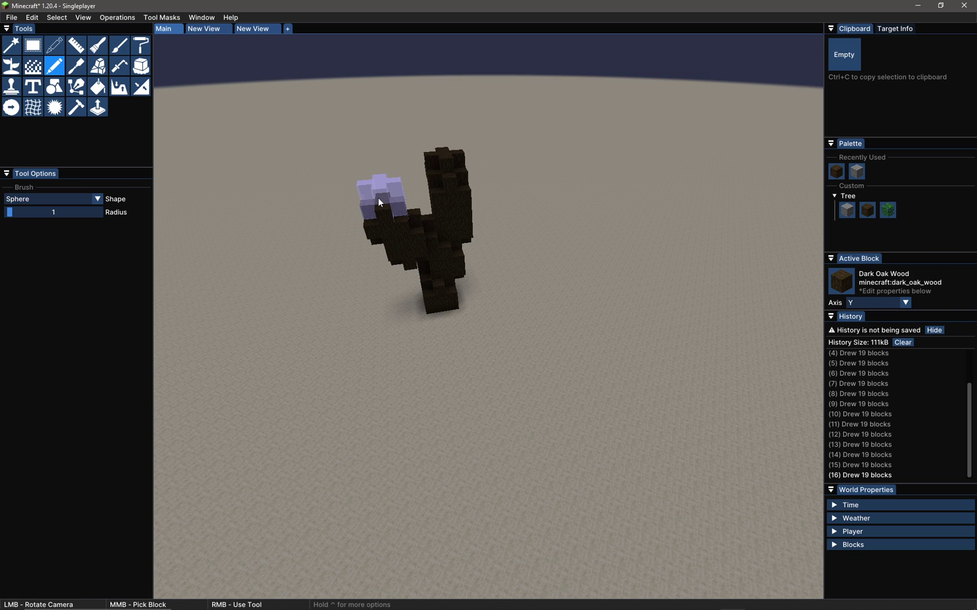
right_click(379, 199)
right_click(374, 184)
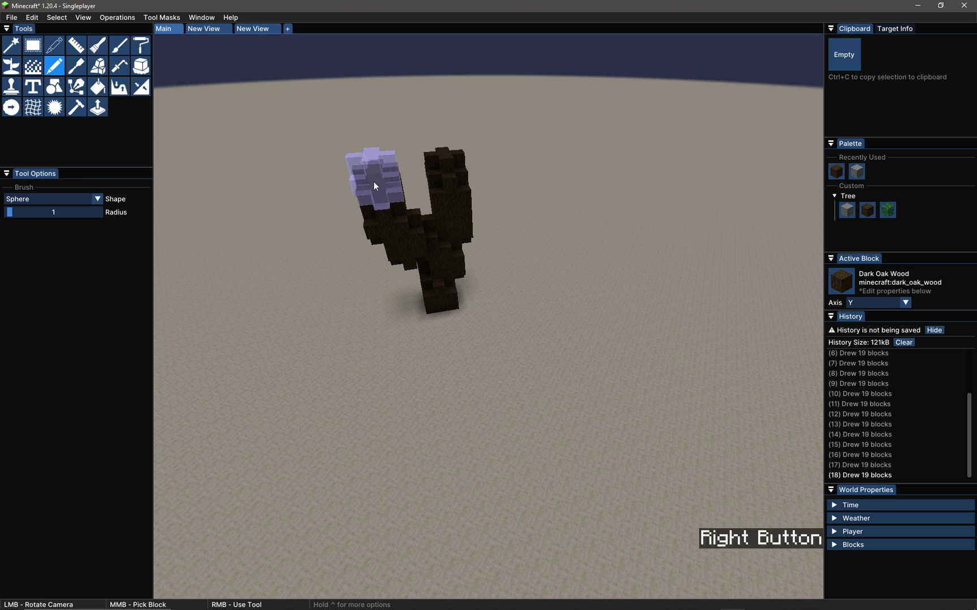
right_click(375, 184)
right_click(372, 157)
Step: Lengthen the main stem upward and outward with four more Dark Oak Wood spheres, making it taller than the side branch
ctrl+right_drag(413, 194, 444, 252)
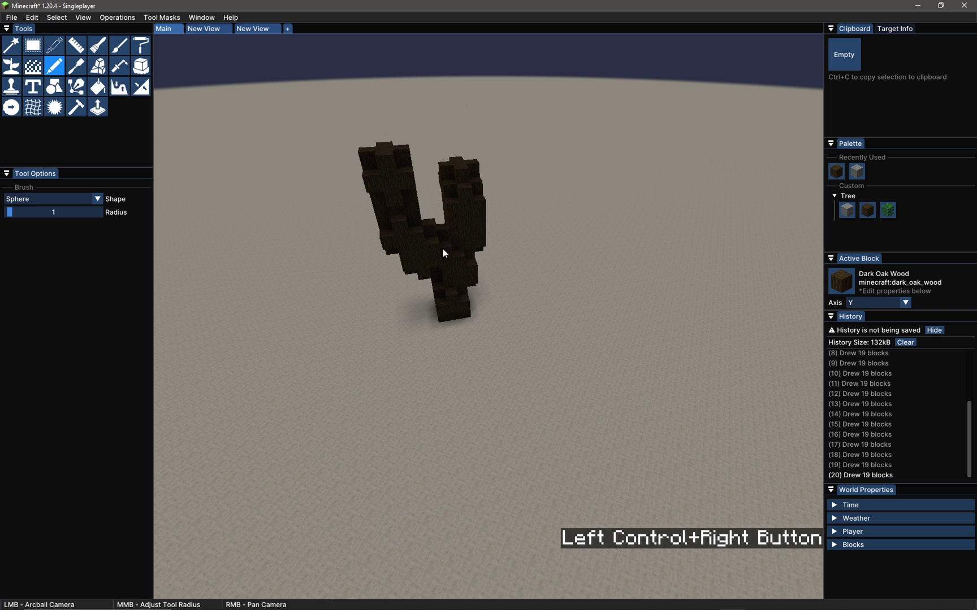
mouse_move(443, 253)
ctrl+mouse_down()
mouse_move(390, 209)
mouse_move(515, 313)
ctrl+mouse_up()
right_click(564, 299)
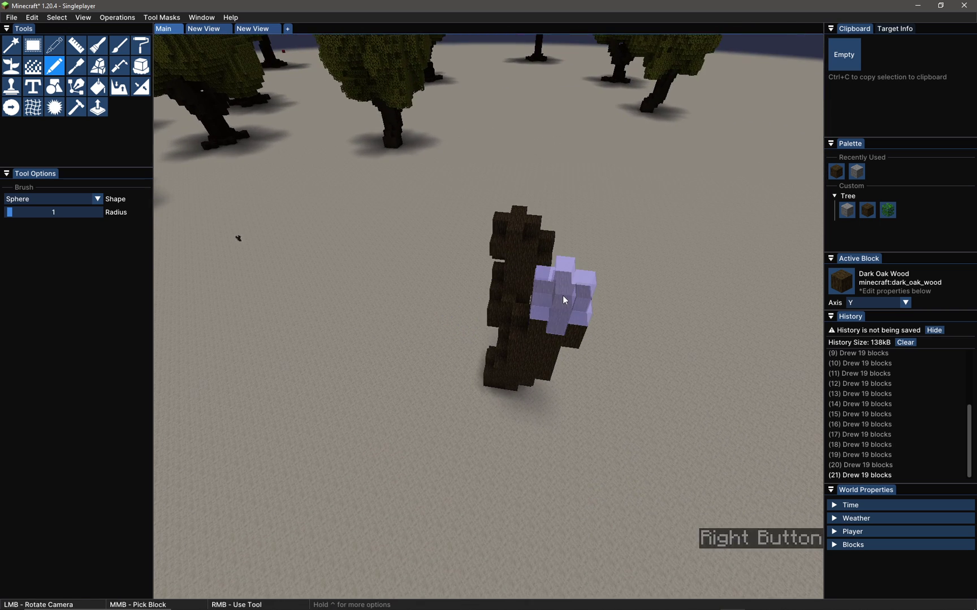
right_click(562, 294)
right_click(563, 286)
right_click(564, 278)
Step: Draw a short root of Dark Oak Wood on the ground at the trunk's foot and add one more sphere beside it
ctrl+right_drag(632, 335, 627, 338)
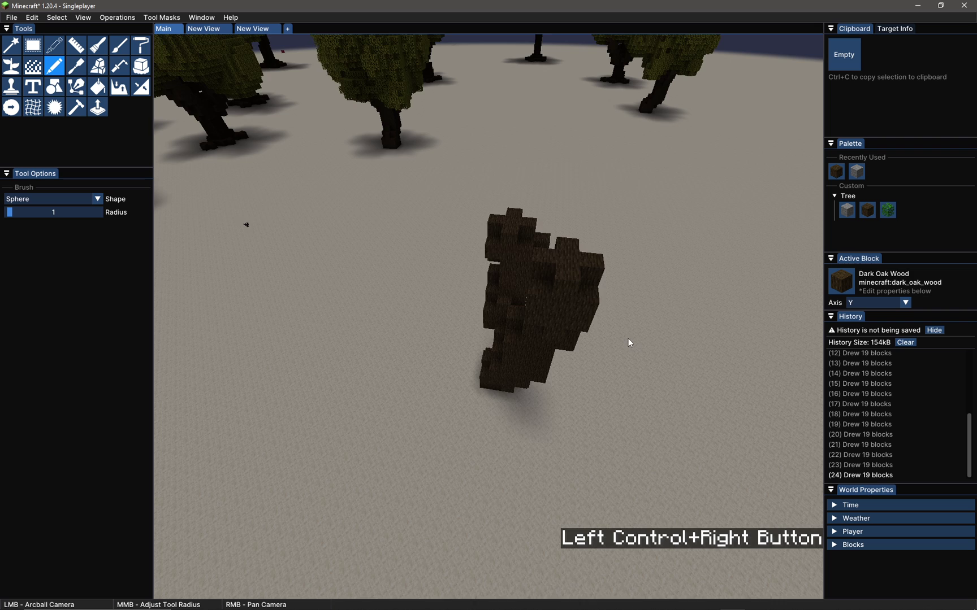
ctrl+drag(628, 343, 510, 323)
scroll(615, 412, down, 3)
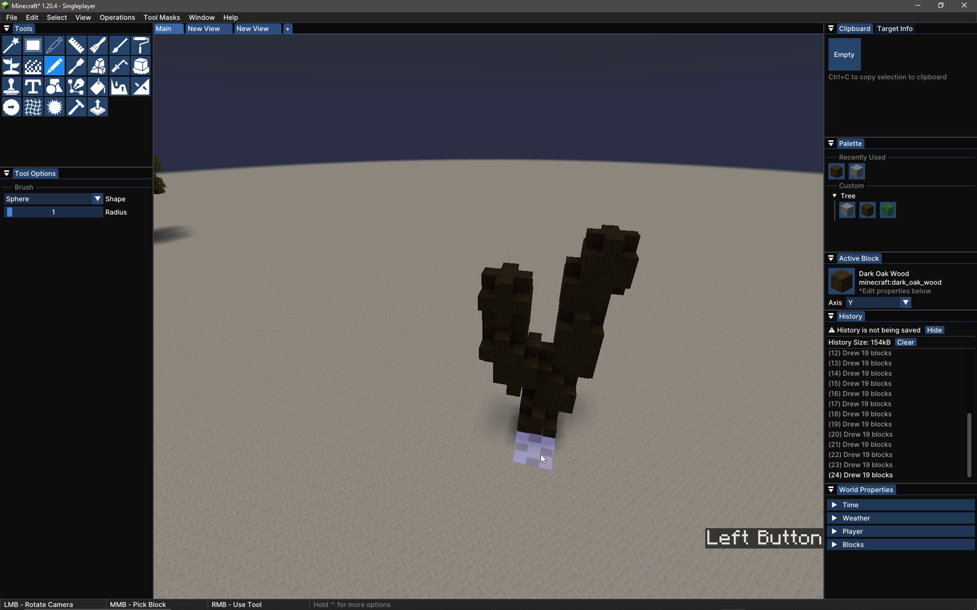
right_drag(529, 453, 537, 450)
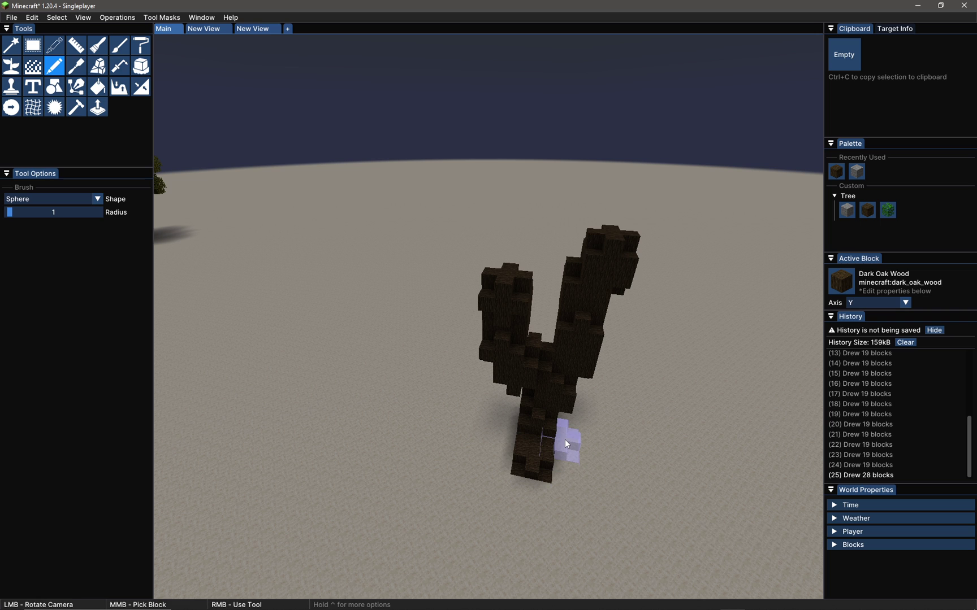
right_click(564, 440)
Step: Draw another Dark Oak Wood root running outward along the ground from a different side of the trunk's foot
mouse_move(586, 453)
ctrl+mouse_down()
mouse_move(524, 317)
mouse_move(546, 351)
ctrl+mouse_up()
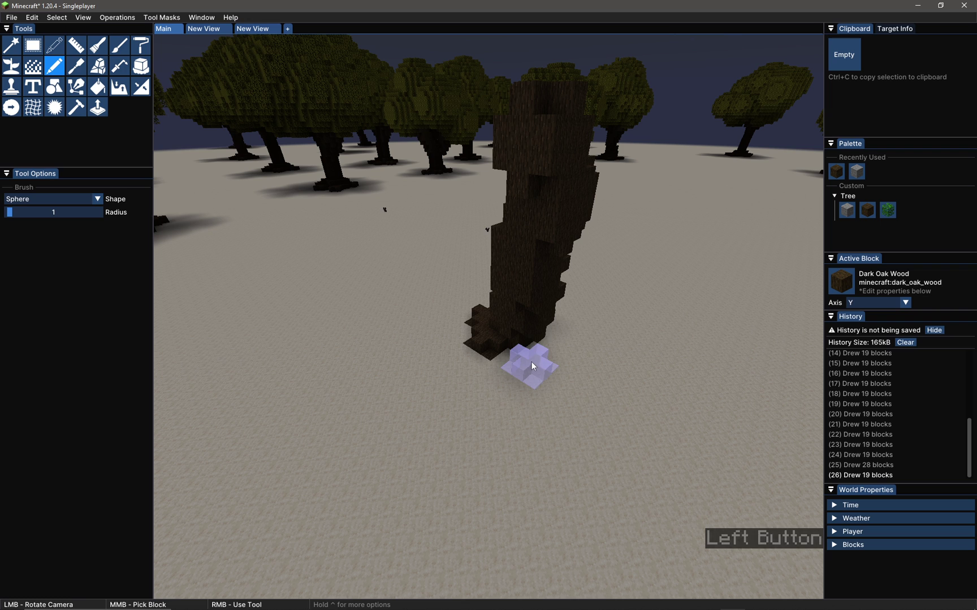
right_drag(531, 362, 534, 382)
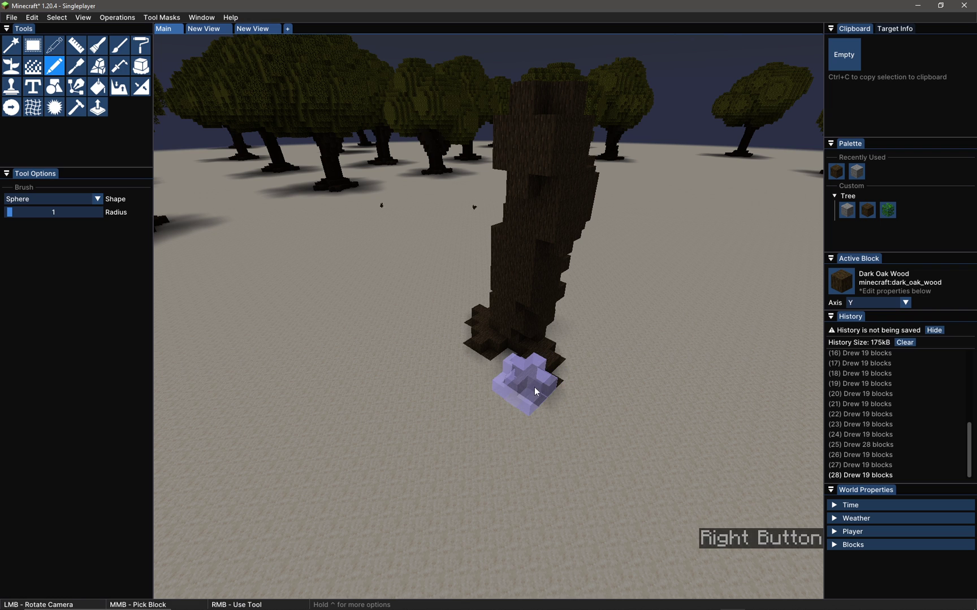
right_click(537, 392)
Step: Add a further root with three Dark Oak Wood spheres leading away from the trunk's foot on a side without roots
mouse_move(584, 332)
ctrl+mouse_down()
mouse_move(557, 353)
mouse_move(475, 362)
ctrl+mouse_up()
ctrl+drag(497, 418, 504, 301)
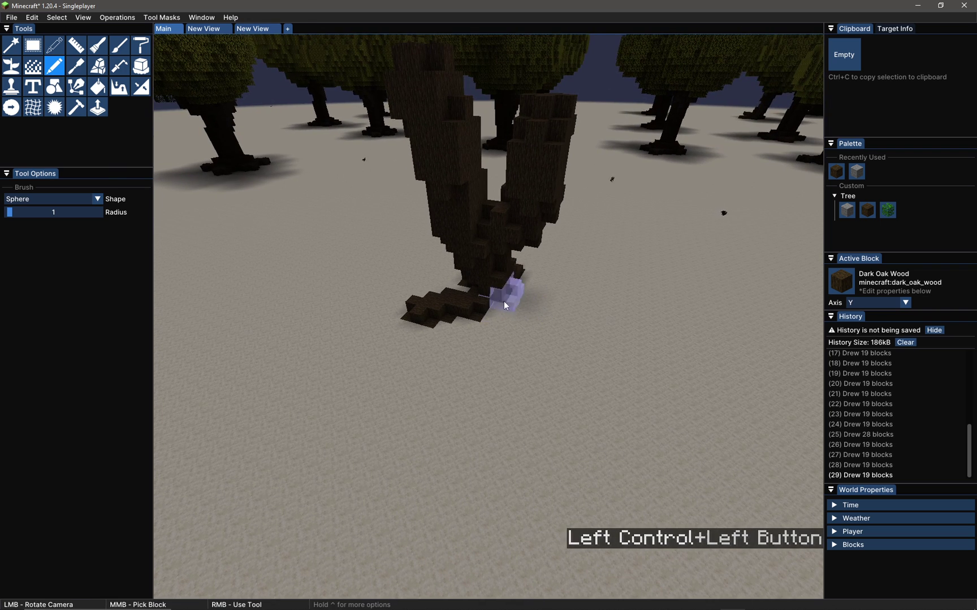
right_click(505, 308)
right_click(507, 318)
right_click(509, 328)
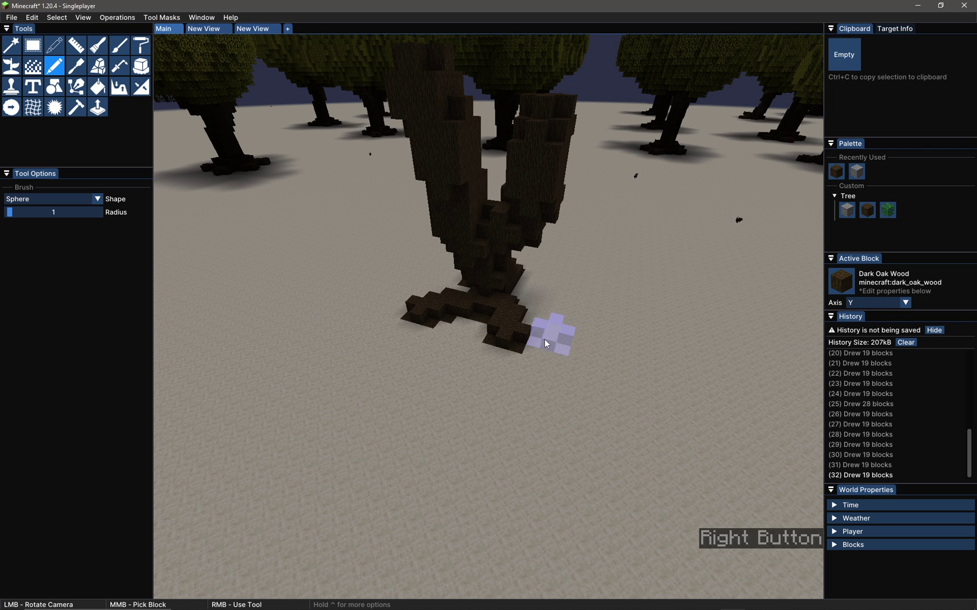
Step: Make Oak Leaves from the Tree category the active block and enlarge the sphere brush to radius 5
click(519, 294)
ctrl+drag(489, 296, 627, 249)
ctrl+drag(407, 277, 550, 308)
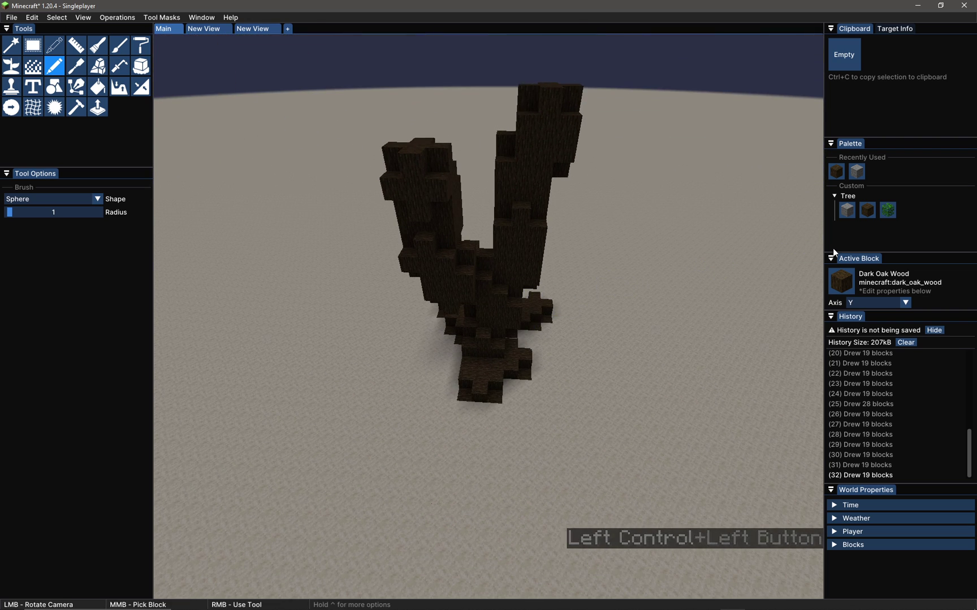
click(888, 210)
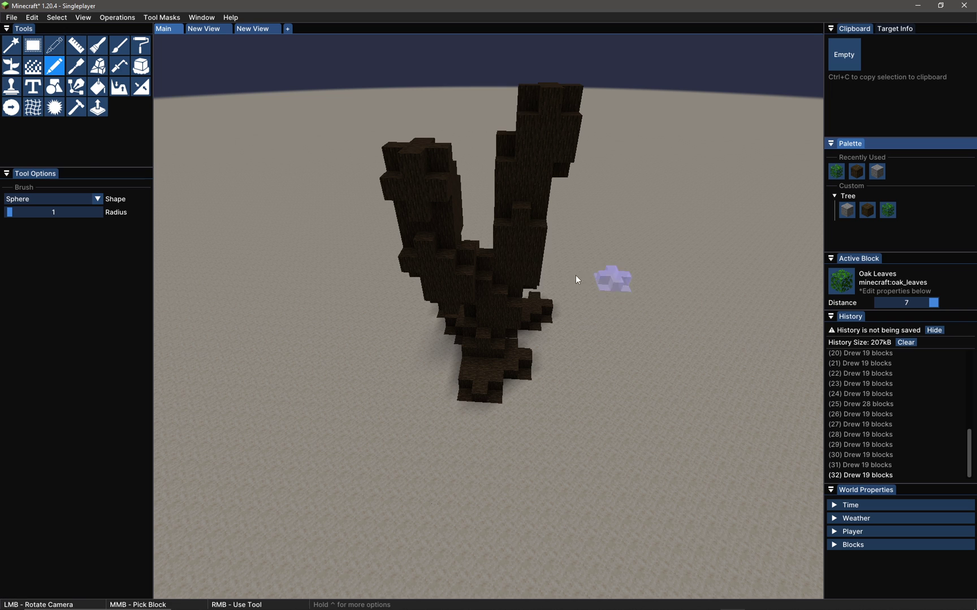
scroll(652, 277, down, 3)
mouse_move(577, 285)
ctrl+right_down()
mouse_move(623, 330)
mouse_move(568, 327)
ctrl+right_up()
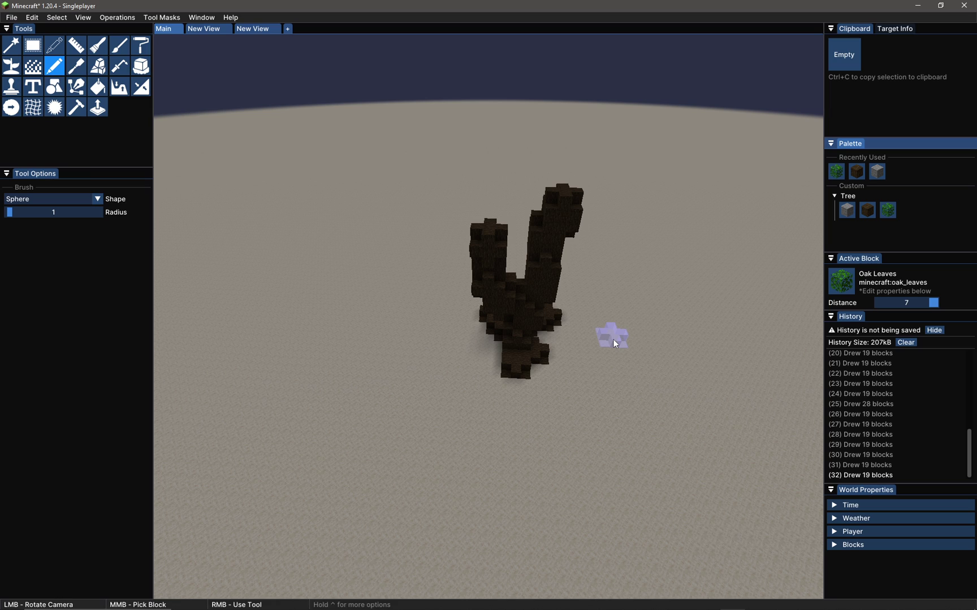
key(ctrl)
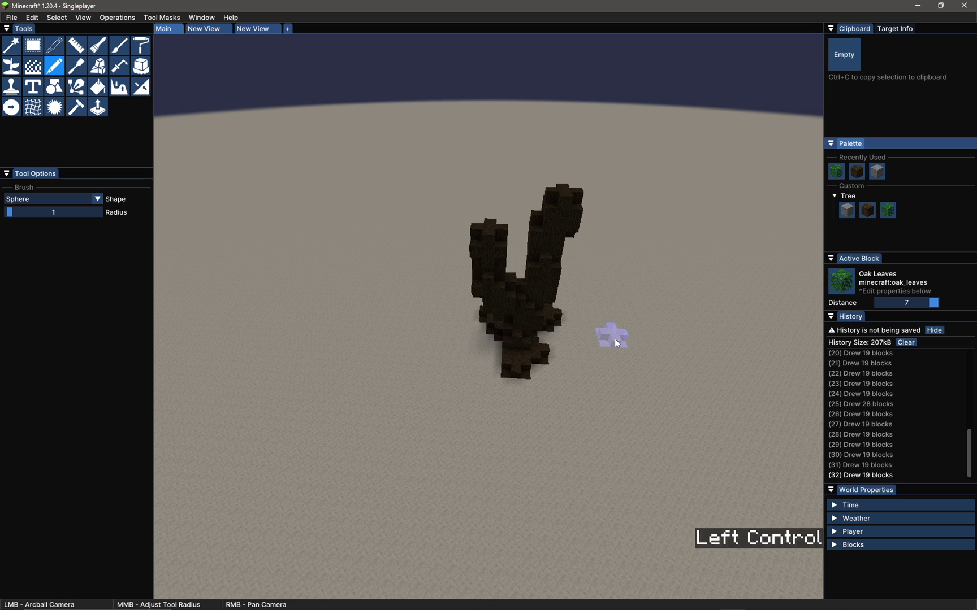
ctrl+middle_drag(615, 341, 650, 363)
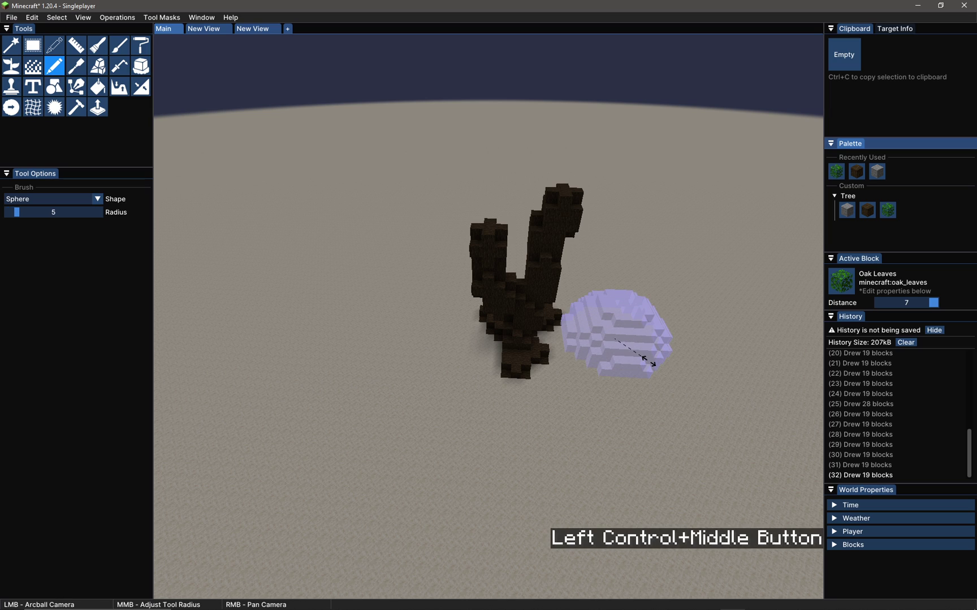
Step: Place one radius 5 sphere of Oak Leaves on the tip of each of the two branches to form the crown
right_click(489, 228)
mouse_move(520, 260)
ctrl+mouse_down()
mouse_move(487, 271)
mouse_move(573, 353)
ctrl+mouse_up()
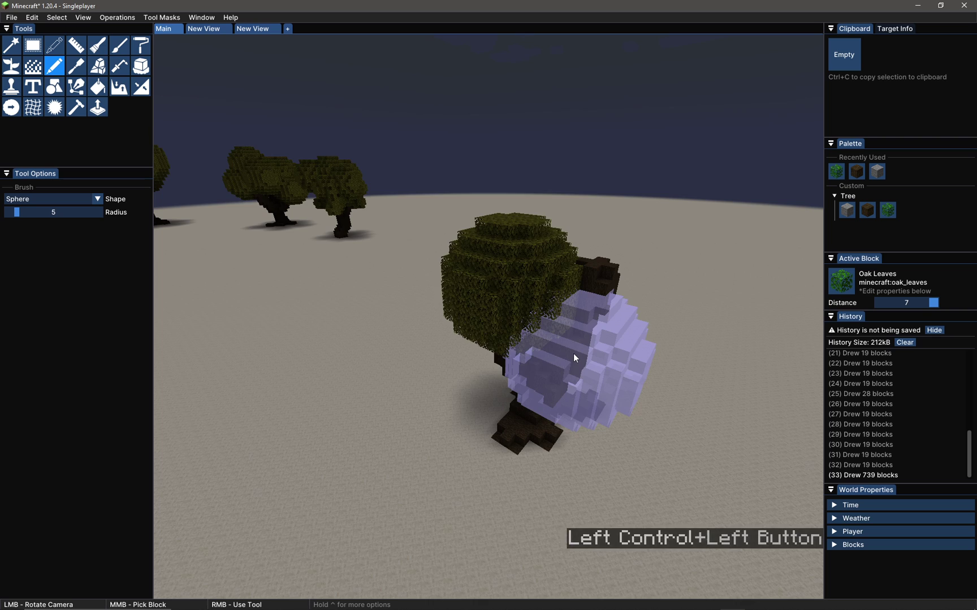
scroll(573, 354, down, 3)
mouse_move(628, 338)
ctrl+mouse_down()
mouse_move(489, 320)
mouse_move(375, 396)
mouse_move(438, 393)
mouse_move(504, 175)
mouse_move(469, 237)
mouse_move(571, 283)
mouse_move(626, 369)
ctrl+mouse_up()
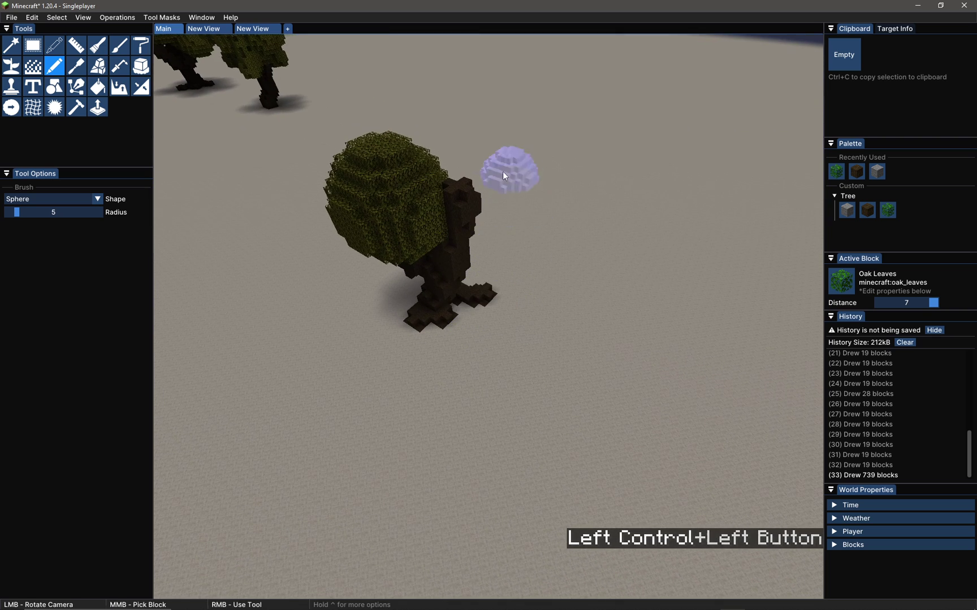
right_click(455, 183)
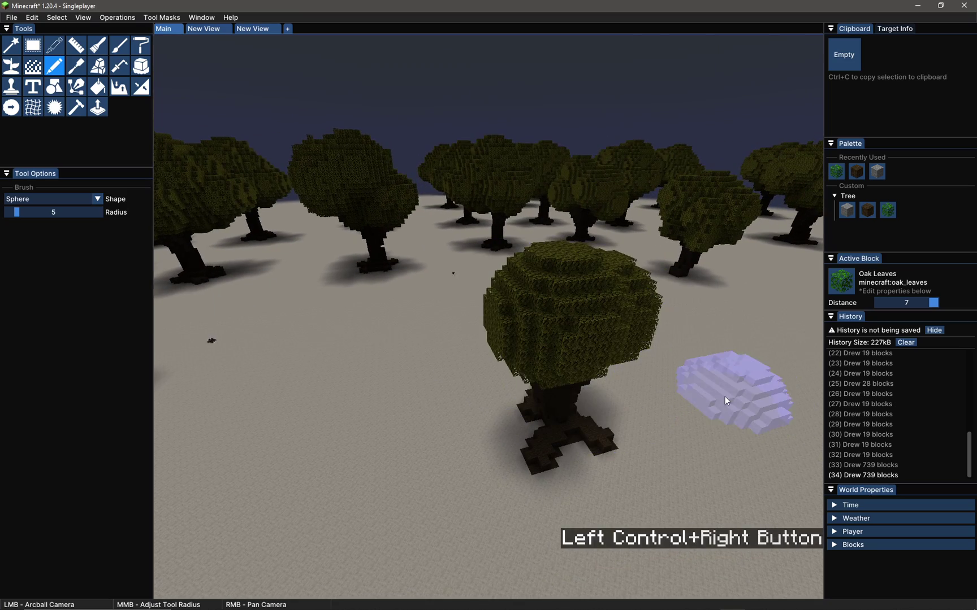
ctrl+drag(726, 401, 497, 288)
ctrl+drag(374, 303, 588, 324)
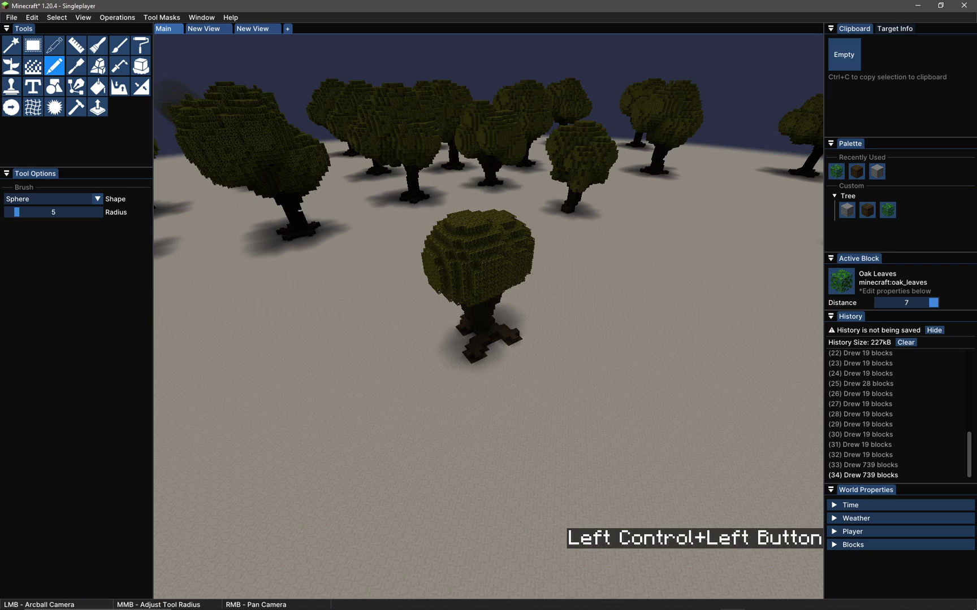
Step: Try to bridge the two crown spheres with a third radius 5 Oak Leaves sphere, and undo it
mouse_move(254, 308)
ctrl+mouse_down()
mouse_move(221, 283)
mouse_move(155, 327)
mouse_move(821, 291)
mouse_move(156, 278)
mouse_move(504, 317)
ctrl+mouse_up()
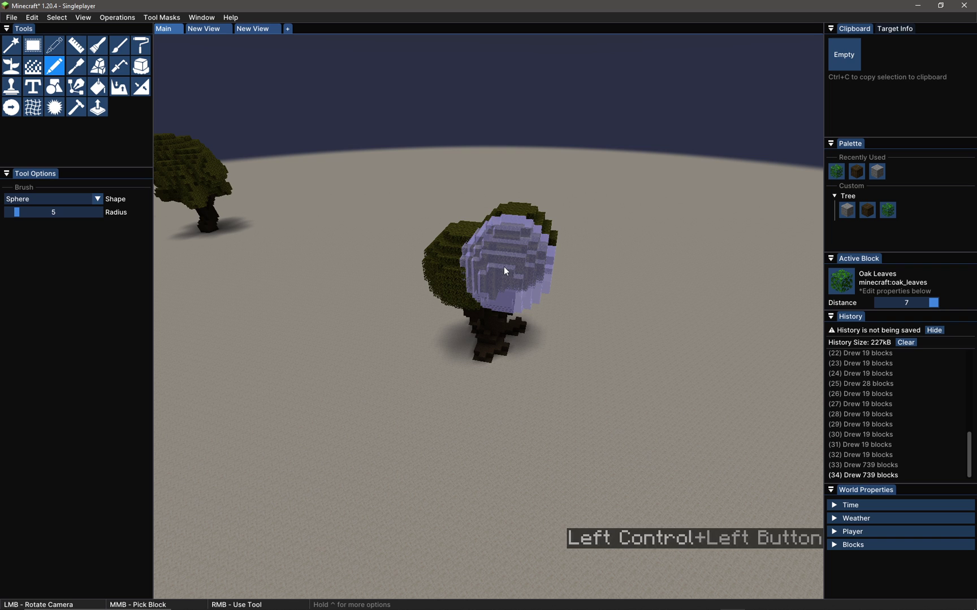
right_click(499, 263)
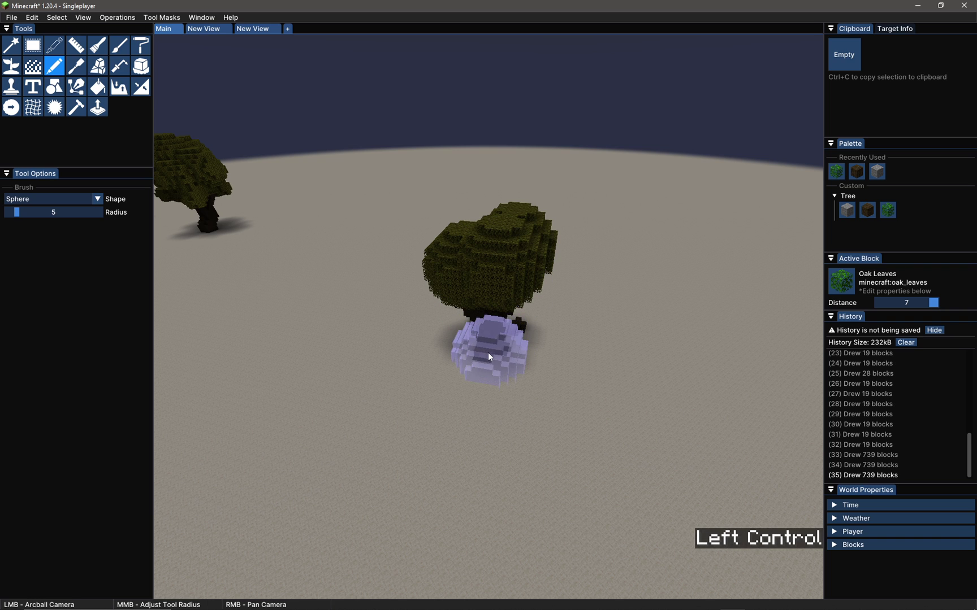
mouse_move(487, 351)
ctrl+mouse_down()
mouse_move(362, 282)
mouse_move(571, 311)
mouse_move(515, 333)
ctrl+mouse_up()
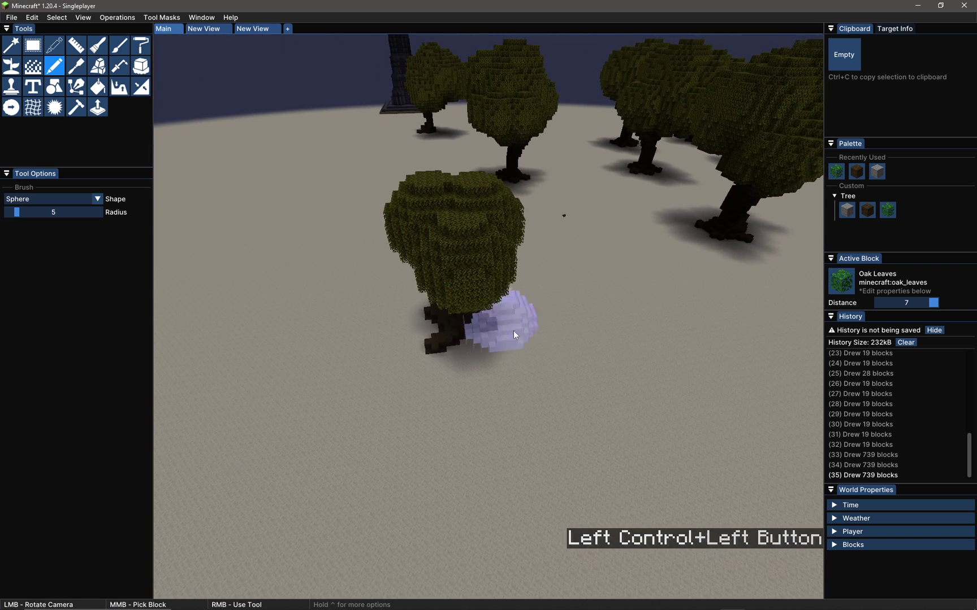
key(ctrl+z)
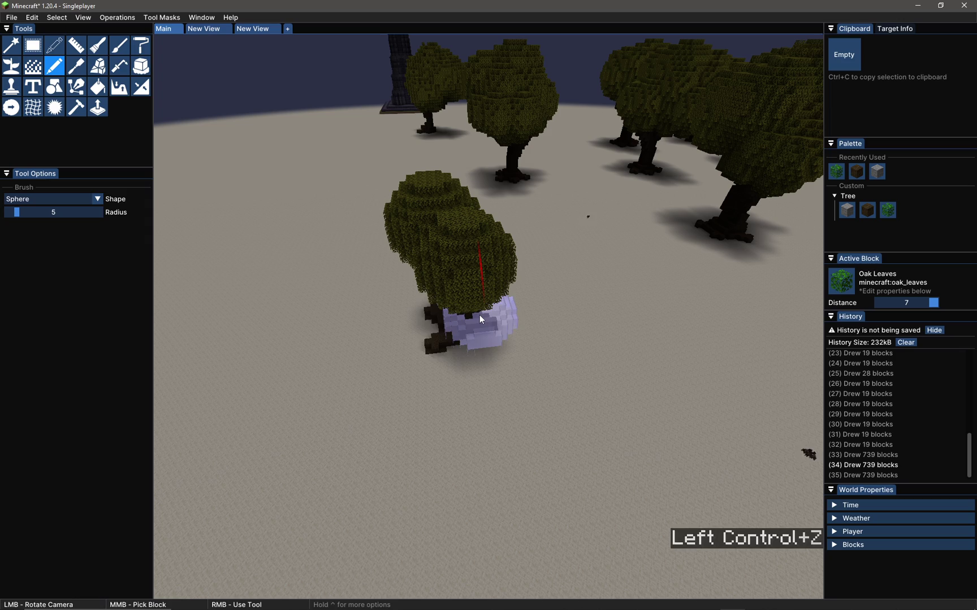
Step: Reduce the sphere brush to radius 3 and place two Oak Leaves spheres between the crown's two lobes
mouse_move(452, 332)
ctrl+mouse_down()
mouse_move(469, 390)
mouse_move(469, 344)
mouse_move(424, 300)
mouse_move(562, 283)
ctrl+mouse_up()
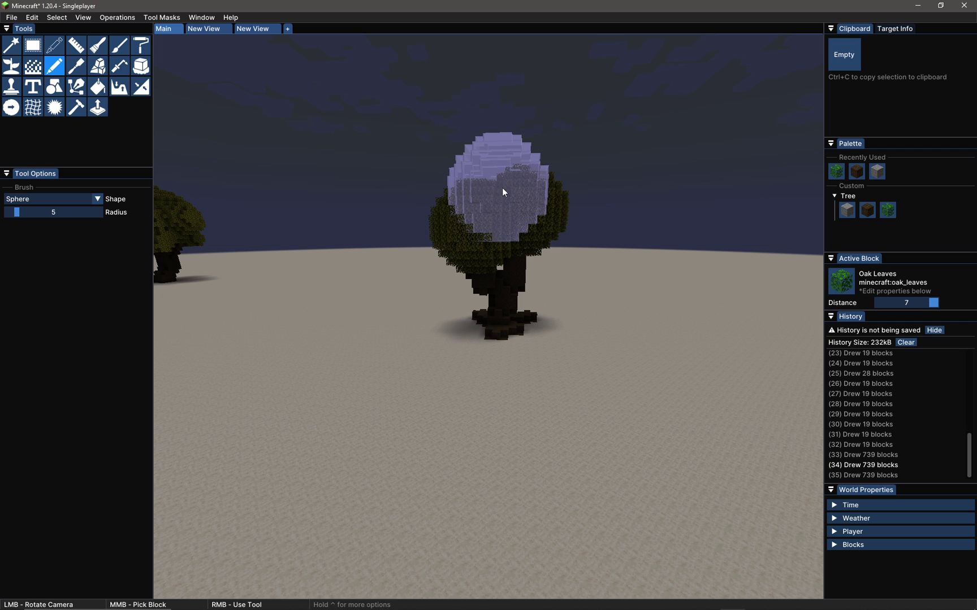
mouse_move(520, 188)
ctrl+middle_down()
mouse_move(561, 188)
mouse_move(540, 188)
ctrl+middle_up()
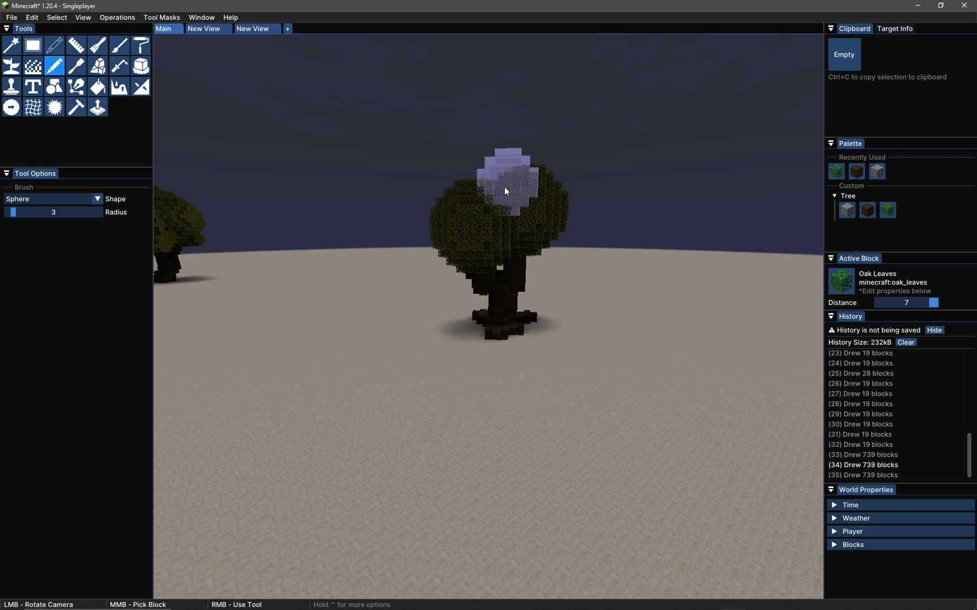
right_click(506, 191)
mouse_move(515, 266)
ctrl+mouse_down()
mouse_move(502, 325)
mouse_move(512, 339)
mouse_move(443, 275)
mouse_move(473, 255)
mouse_move(474, 237)
ctrl+mouse_up()
right_click(499, 288)
Step: Try to round out the crown with a radius 7 Oak Leaves sphere, and undo it
ctrl+middle_drag(474, 321, 537, 327)
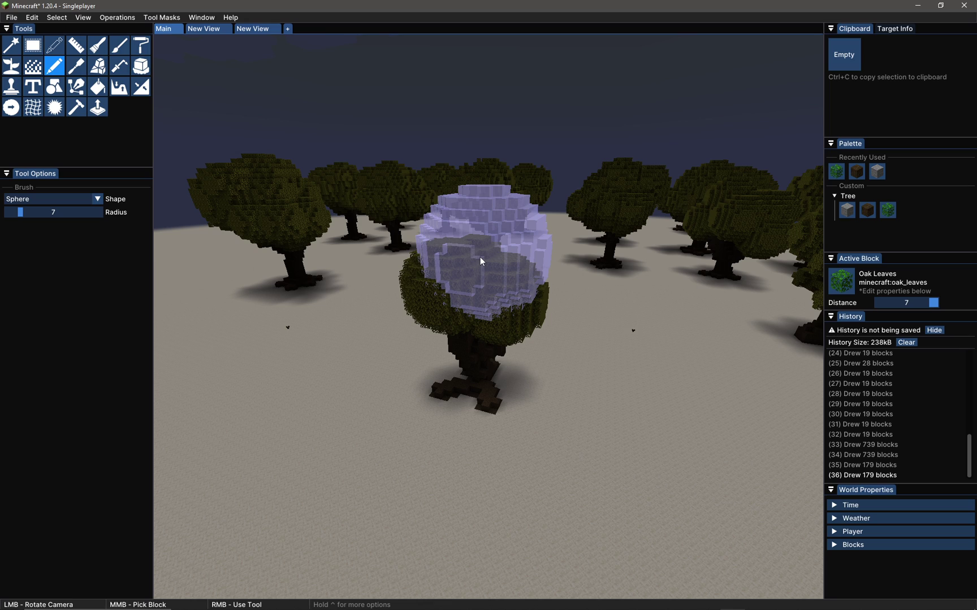
right_drag(480, 256, 477, 257)
mouse_move(503, 322)
ctrl+mouse_down()
mouse_move(385, 285)
mouse_move(271, 294)
mouse_move(491, 320)
ctrl+mouse_up()
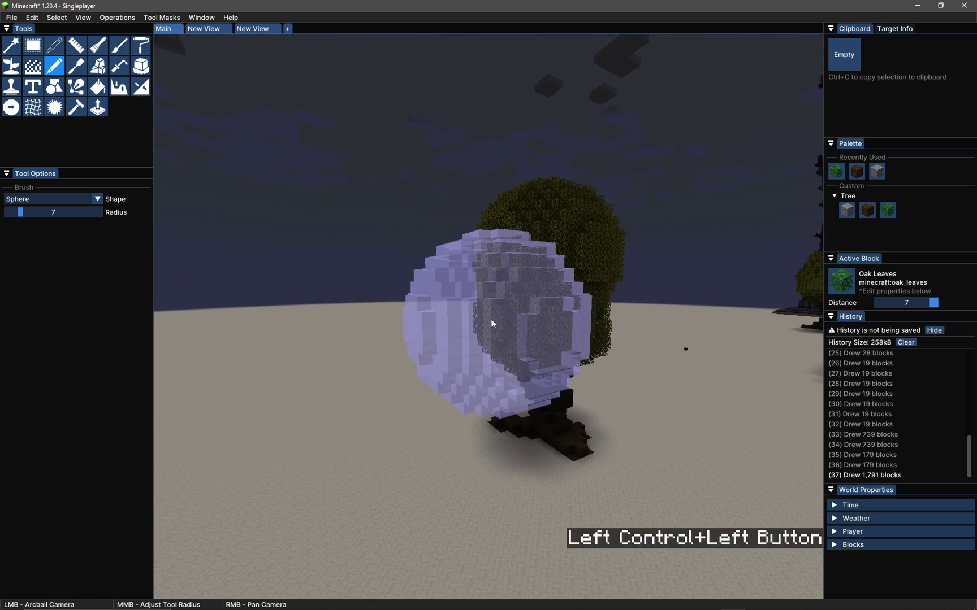
key(ctrl+z)
Step: Set the sphere brush to radius 4 and add two Oak Leaves spheres on different sides of the crown
ctrl+right_drag(550, 339, 550, 339)
ctrl+drag(539, 343, 486, 306)
ctrl+middle_drag(510, 302, 508, 310)
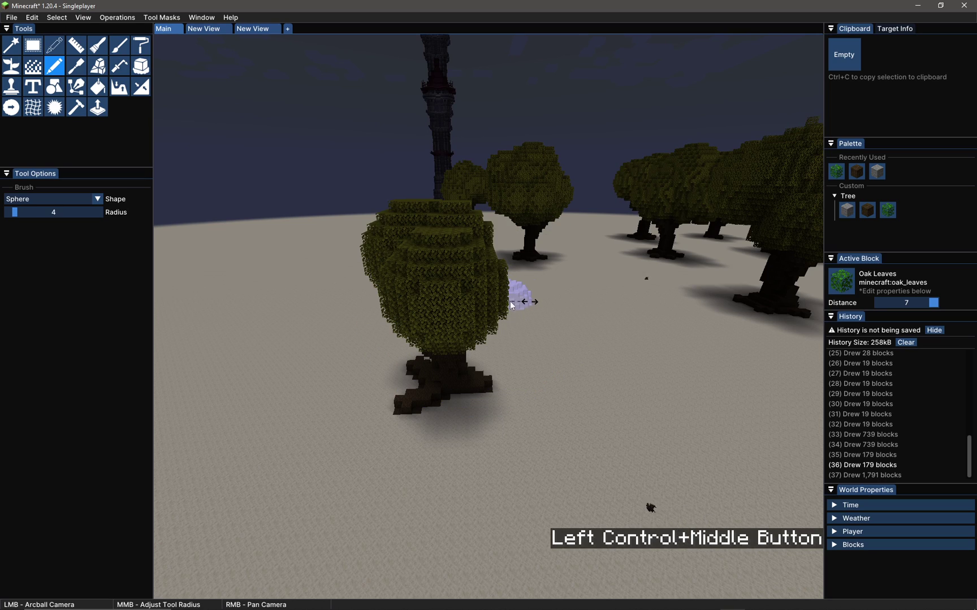
ctrl+drag(508, 309, 489, 321)
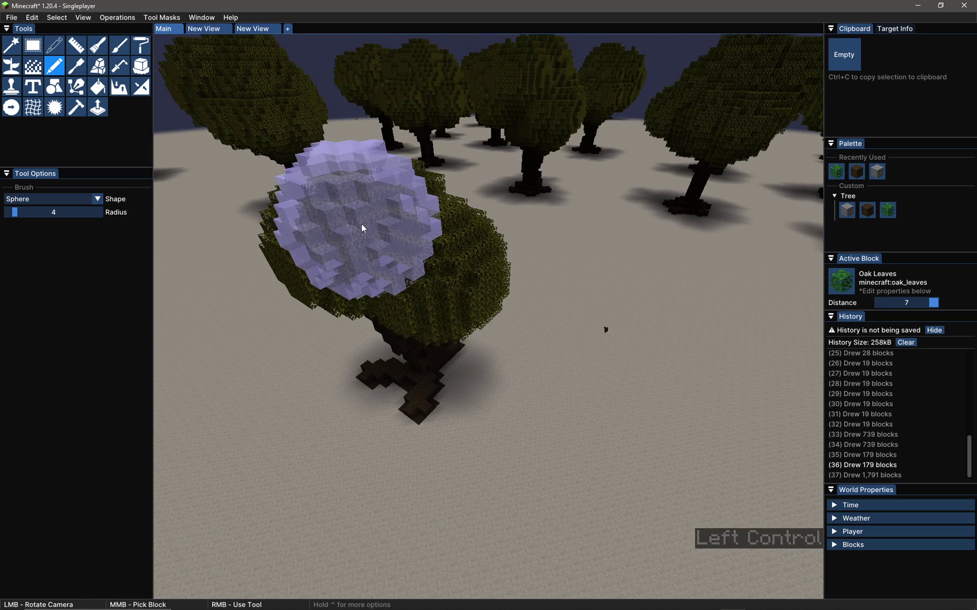
right_drag(372, 230, 392, 234)
mouse_move(392, 234)
ctrl+mouse_down()
mouse_move(497, 320)
mouse_move(557, 290)
ctrl+mouse_up()
right_click(550, 272)
Step: Examine the crown from below and from all around for gaps and thin spots
mouse_move(492, 300)
ctrl+mouse_down()
mouse_move(551, 297)
mouse_move(650, 254)
ctrl+mouse_up()
ctrl+drag(481, 339, 456, 328)
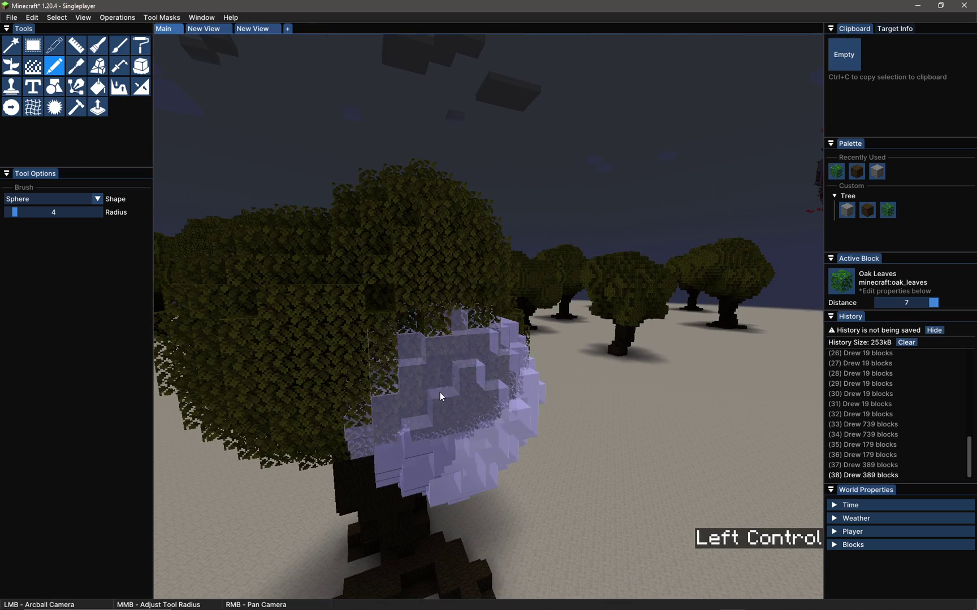
ctrl+middle_click(398, 407)
ctrl+scroll(394, 410, up, 3)
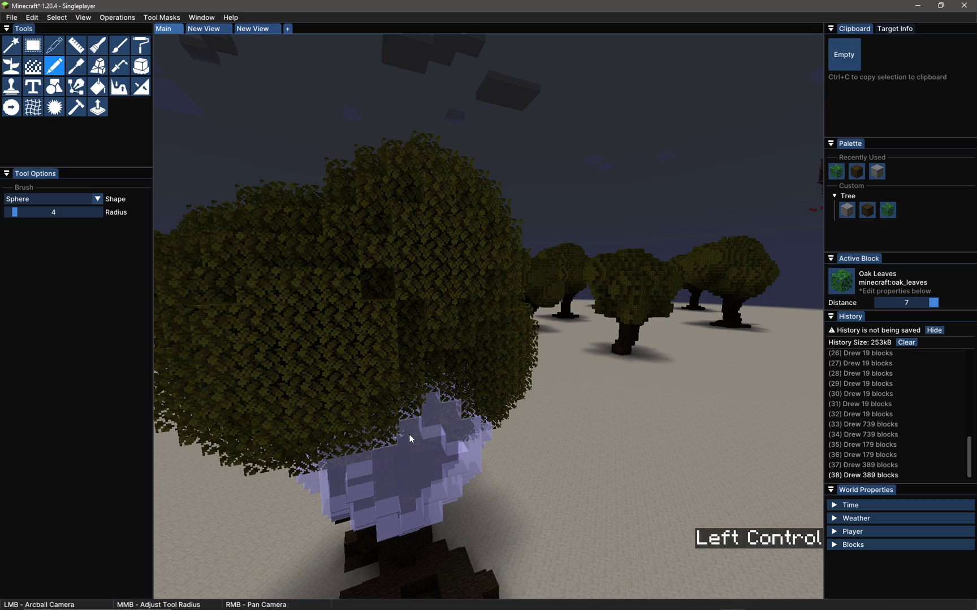
ctrl+drag(410, 439, 537, 305)
ctrl+scroll(483, 314, down, 3)
ctrl+drag(478, 311, 582, 337)
ctrl+drag(460, 329, 345, 254)
ctrl+drag(543, 333, 514, 329)
ctrl+scroll(562, 355, down, 5)
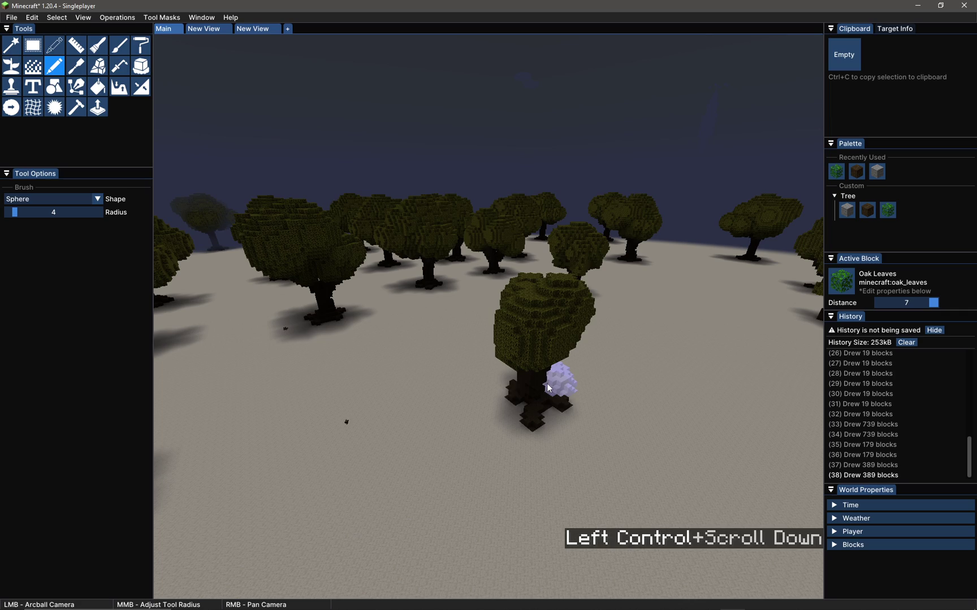
ctrl+drag(547, 383, 271, 325)
Step: Fill out the crown with three more radius 4 Oak Leaves spheres, two on one side and one near the top
mouse_move(689, 478)
ctrl+mouse_down()
mouse_move(458, 497)
mouse_move(673, 338)
mouse_move(519, 373)
mouse_move(360, 438)
mouse_move(325, 424)
mouse_move(331, 407)
mouse_move(508, 271)
ctrl+mouse_up()
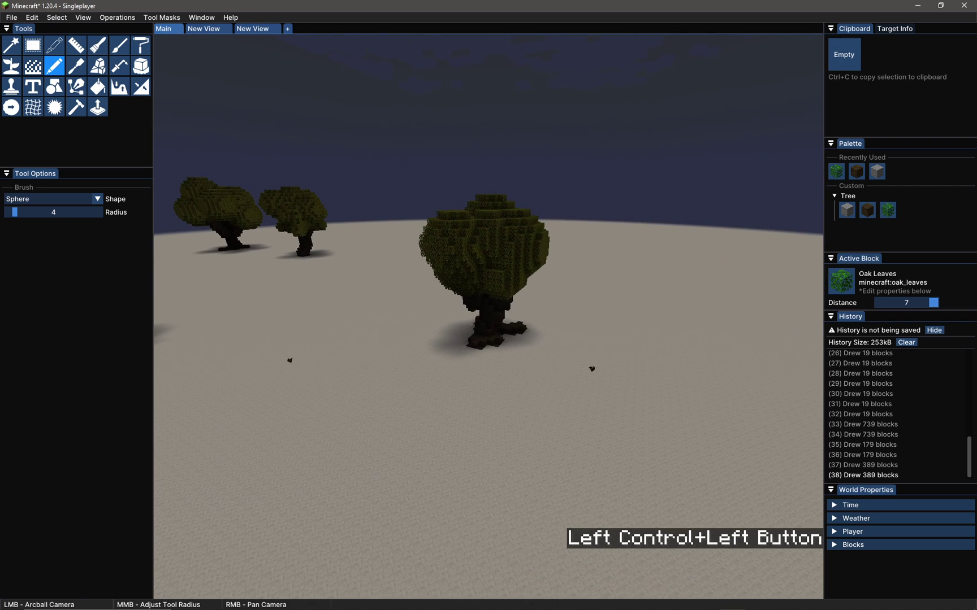
right_click(493, 263)
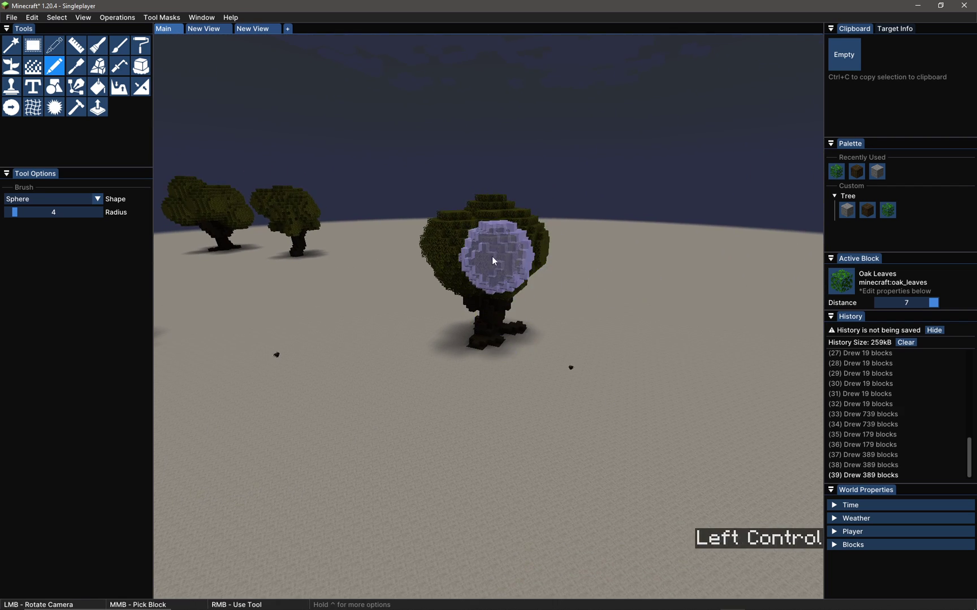
right_click(506, 260)
mouse_move(530, 336)
ctrl+mouse_down()
mouse_move(447, 396)
mouse_move(362, 373)
ctrl+mouse_up()
ctrl+drag(452, 336, 499, 220)
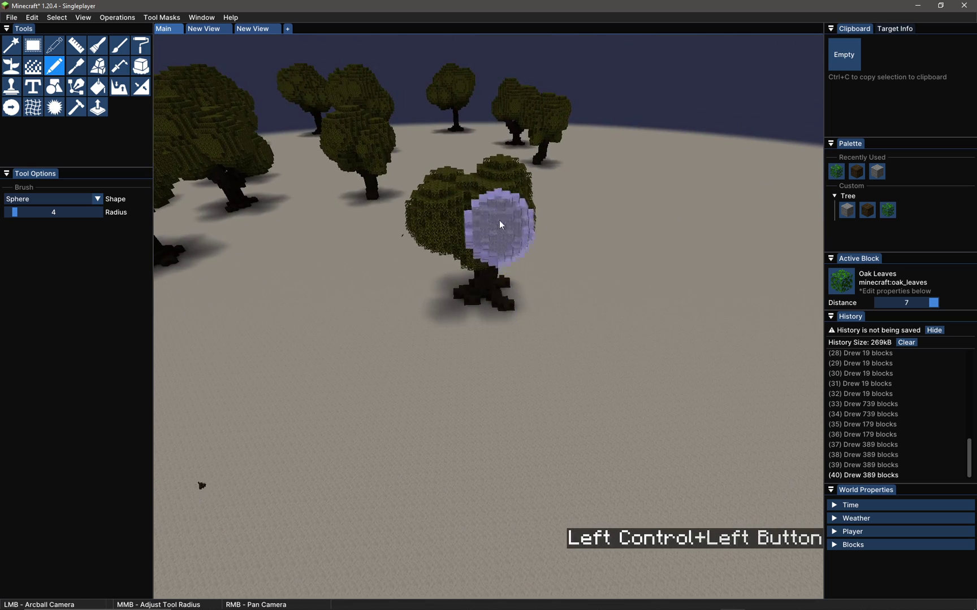
right_click(464, 184)
ctrl+drag(518, 263, 519, 351)
mouse_move(270, 285)
ctrl+mouse_down()
mouse_move(308, 377)
mouse_move(547, 425)
mouse_move(676, 342)
mouse_move(648, 298)
mouse_move(572, 269)
mouse_move(493, 358)
mouse_move(491, 316)
ctrl+mouse_up()
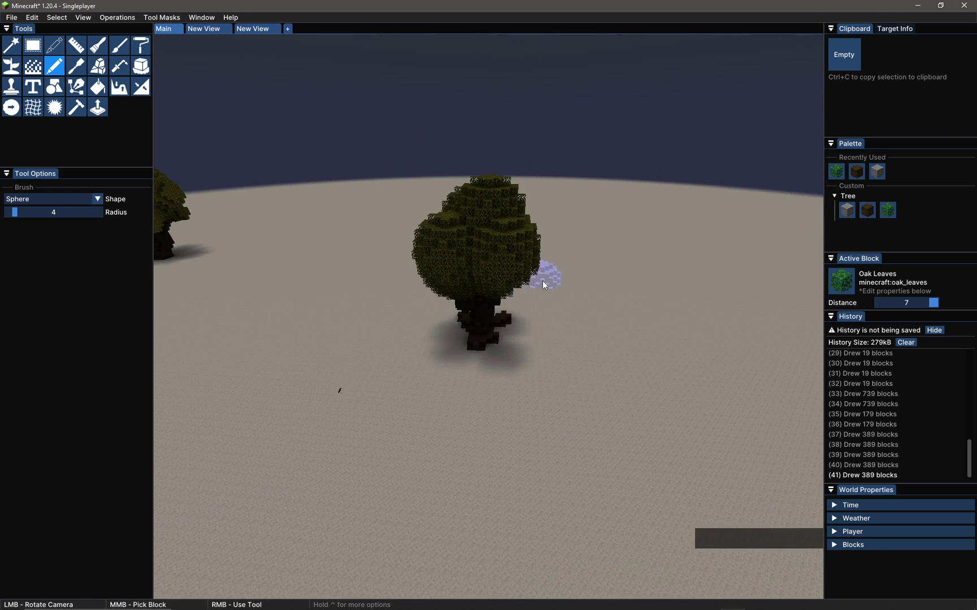
Step: Switch to the Distort tool and enlarge its sphere brush to radius 6 for working on the crown
click(32, 114)
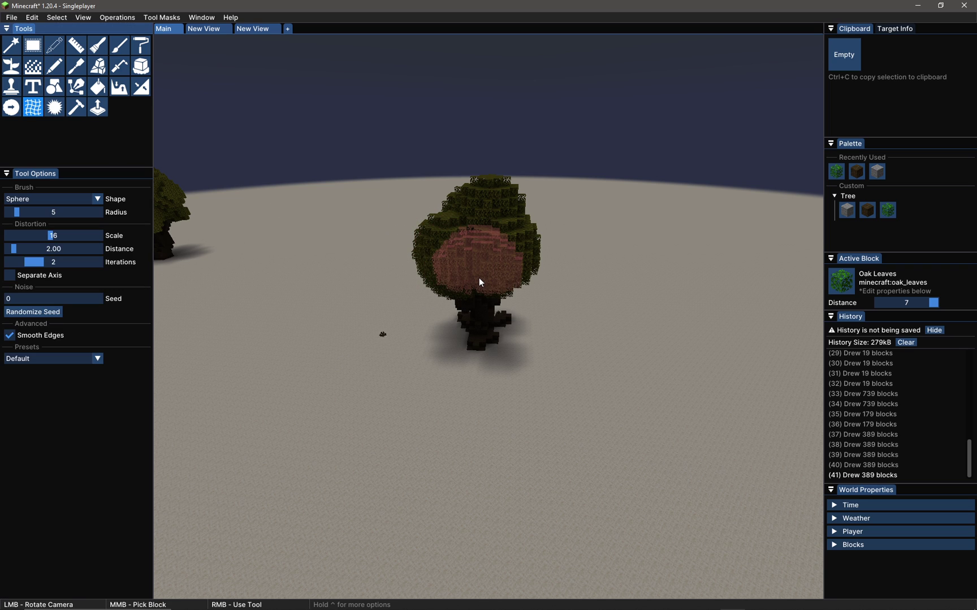
ctrl+middle_drag(478, 277, 527, 280)
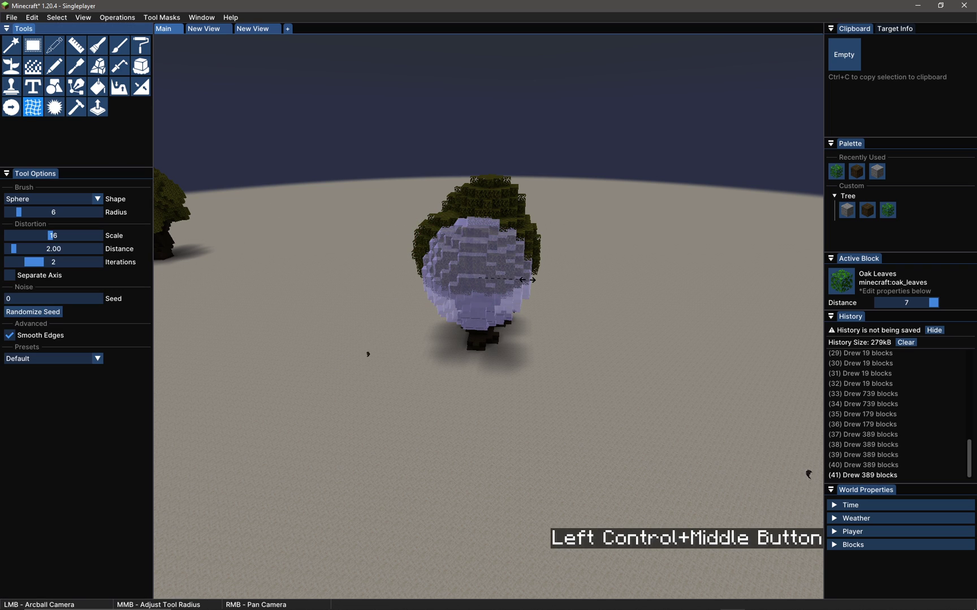
click(475, 246)
ctrl+drag(475, 285, 498, 260)
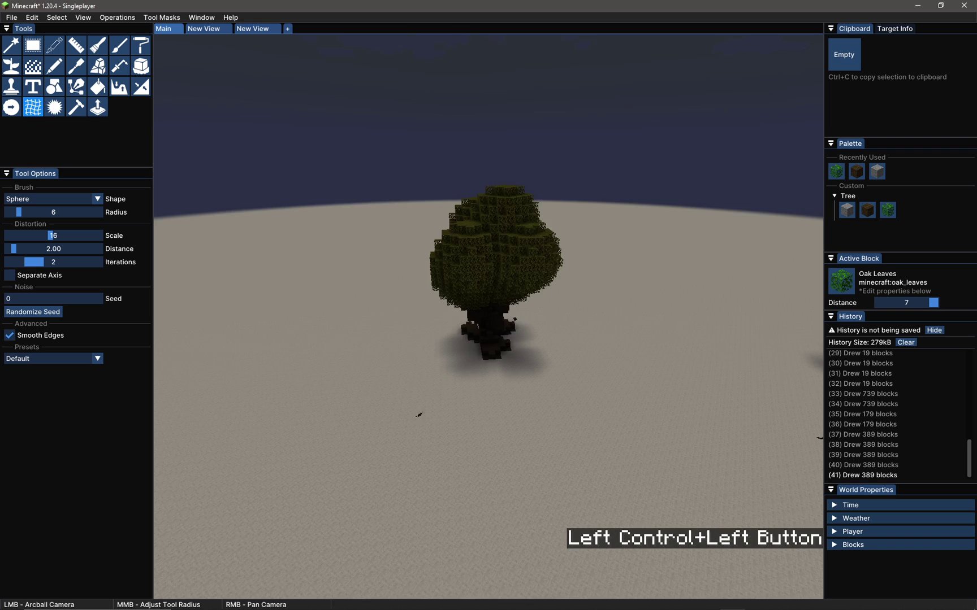
ctrl+drag(497, 311, 486, 240)
Step: Try distorting two neighbouring areas of the crown with the radius 6 brush, and undo both distortions
right_click(484, 240)
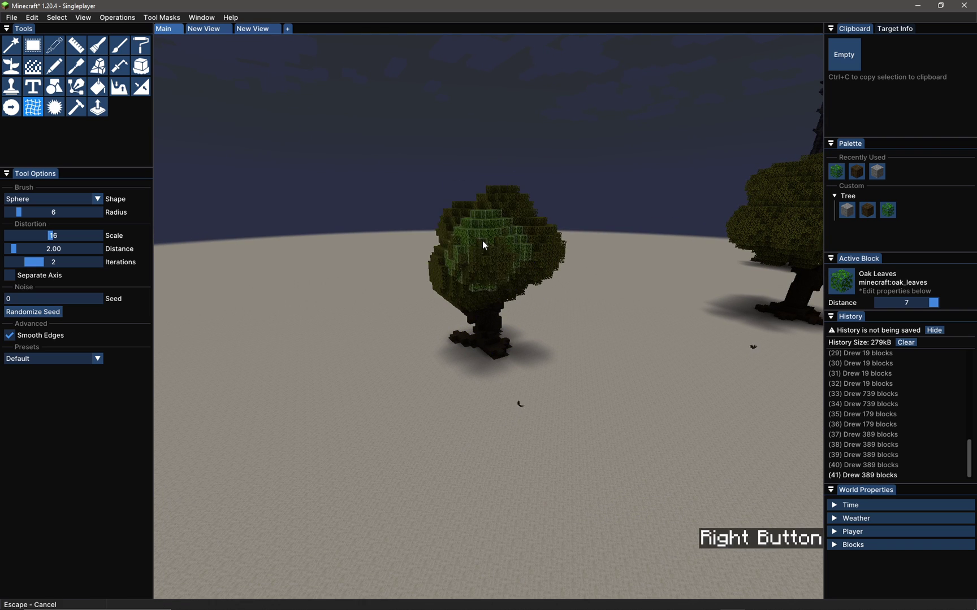
right_click(527, 251)
ctrl+drag(513, 332, 532, 374)
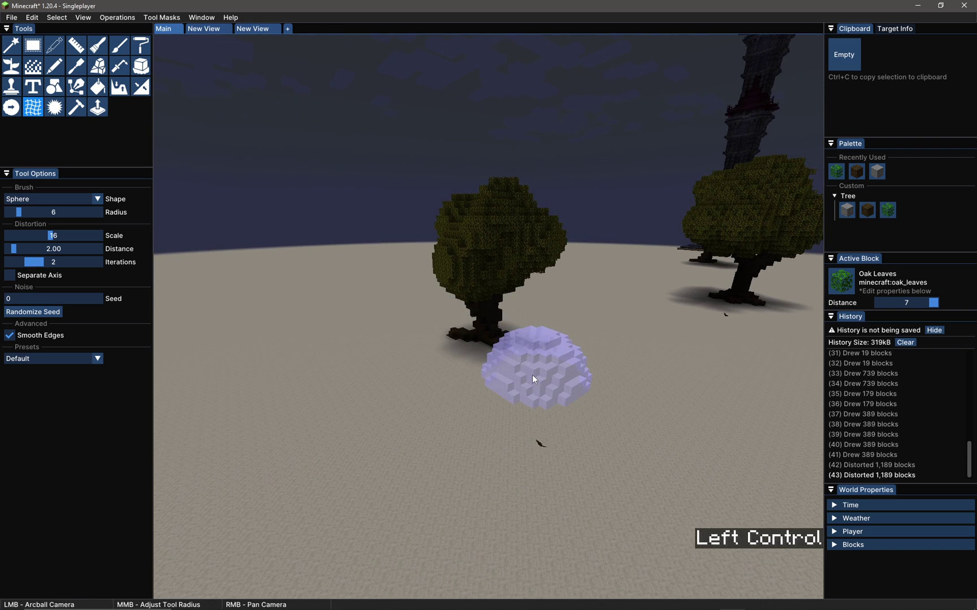
key(ctrl+z)
key(ctrl+z)
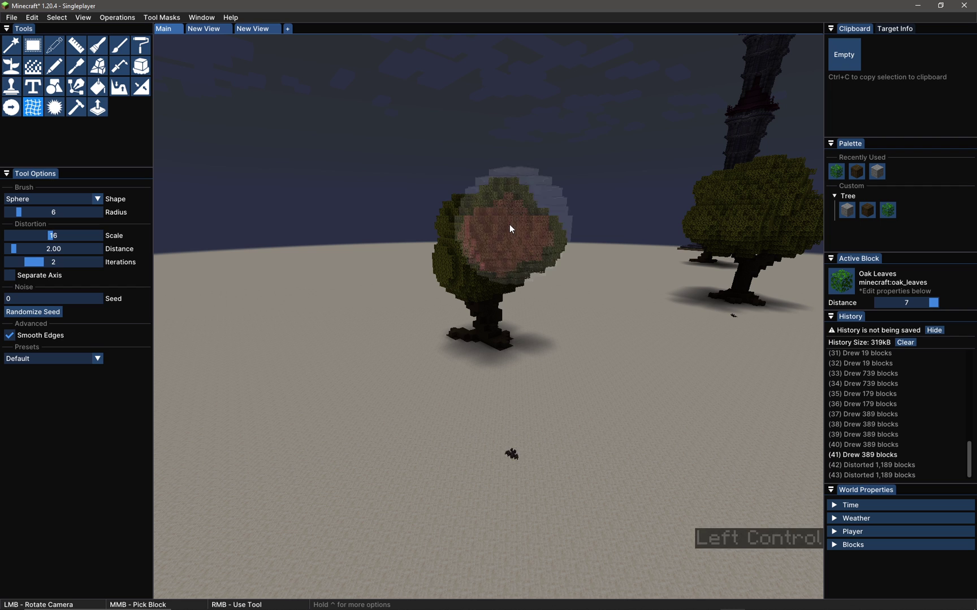
Step: Distort three areas on different sides of the crown with the radius 6 brush to break up its round shape
right_click(497, 222)
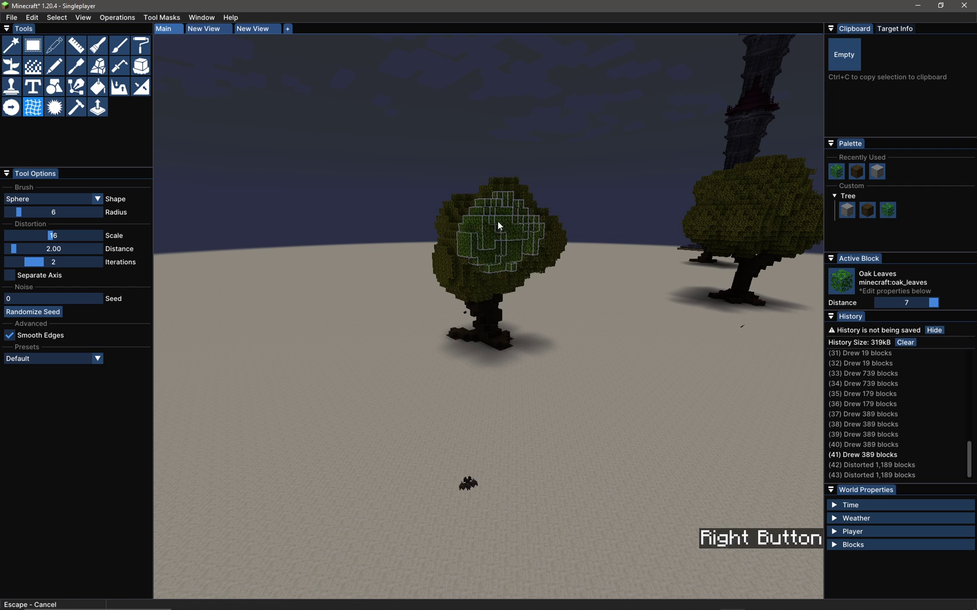
ctrl+drag(480, 310, 446, 272)
right_click(460, 249)
ctrl+drag(541, 287, 229, 268)
right_click(512, 226)
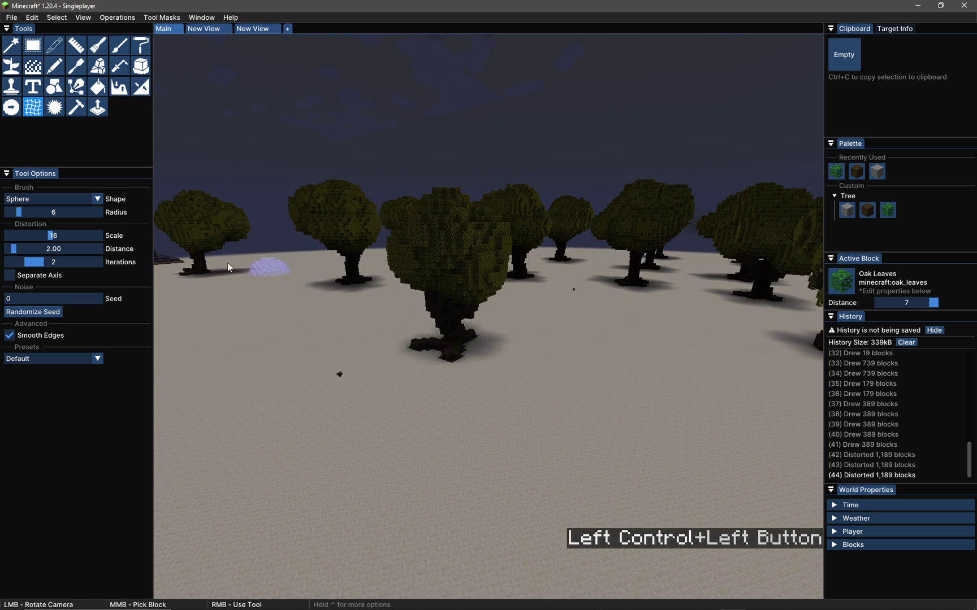
Step: Roughen two areas of the crown's surface using the Roughen tool with a radius 5 sphere brush and ratio 0.200
click(56, 106)
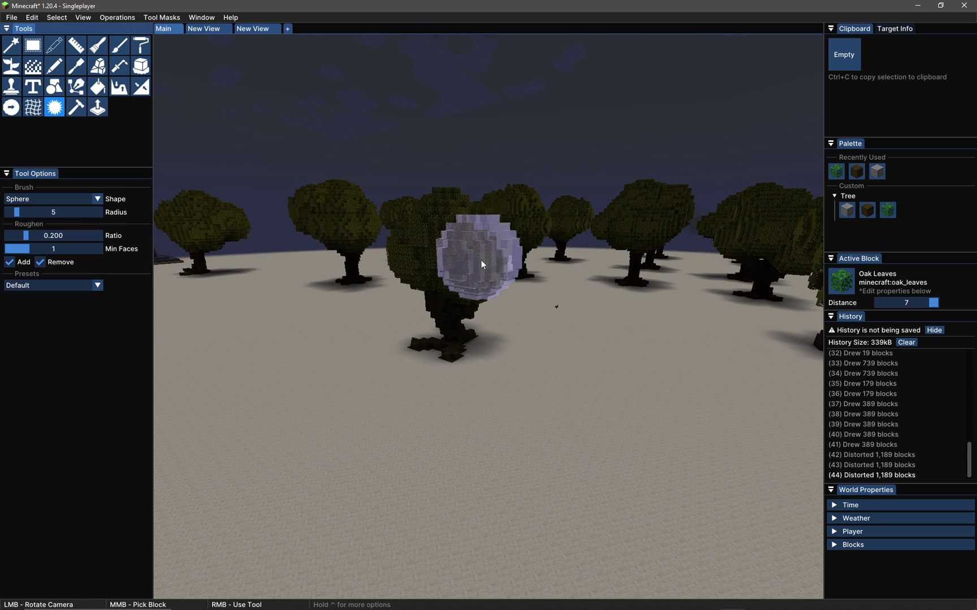
right_click(461, 251)
mouse_move(476, 336)
ctrl+mouse_down()
mouse_move(498, 334)
mouse_move(499, 300)
mouse_move(537, 335)
ctrl+mouse_up()
right_click(468, 247)
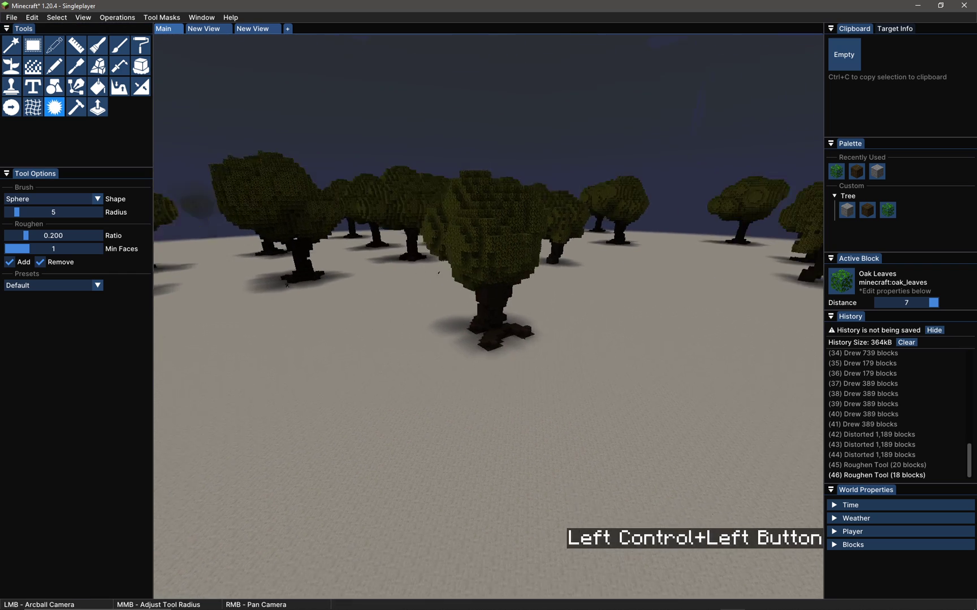
Step: Try roughening the upper crown on another side with the radius 5 brush, and undo the attempts
mouse_move(452, 317)
ctrl+mouse_down()
mouse_move(498, 308)
mouse_move(488, 317)
ctrl+mouse_up()
right_click(480, 226)
key(ctrl+z)
right_click(486, 209)
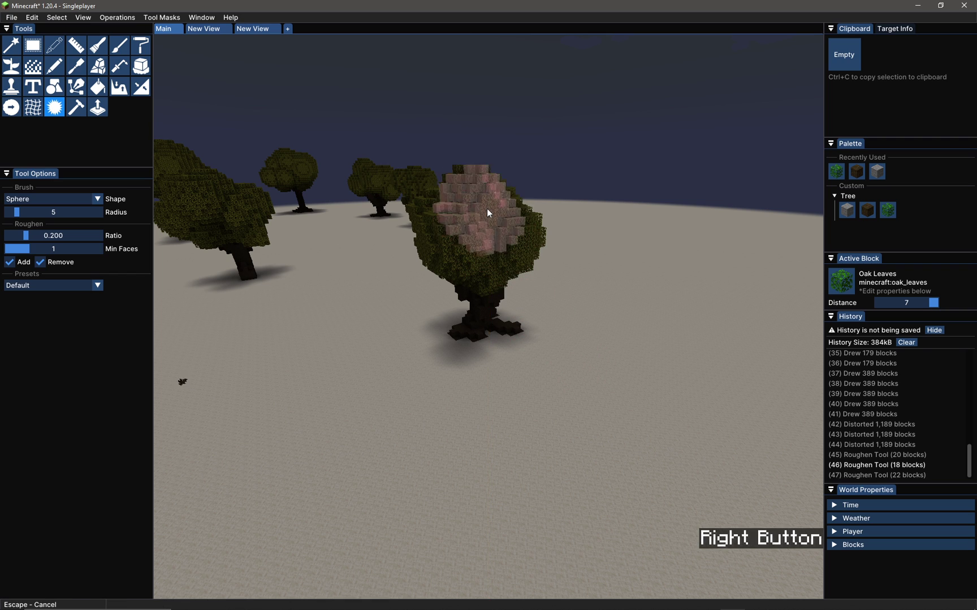
key(ctrl+z)
Step: Roughen two more areas on this side of the crown with the radius 5 brush
right_click(485, 221)
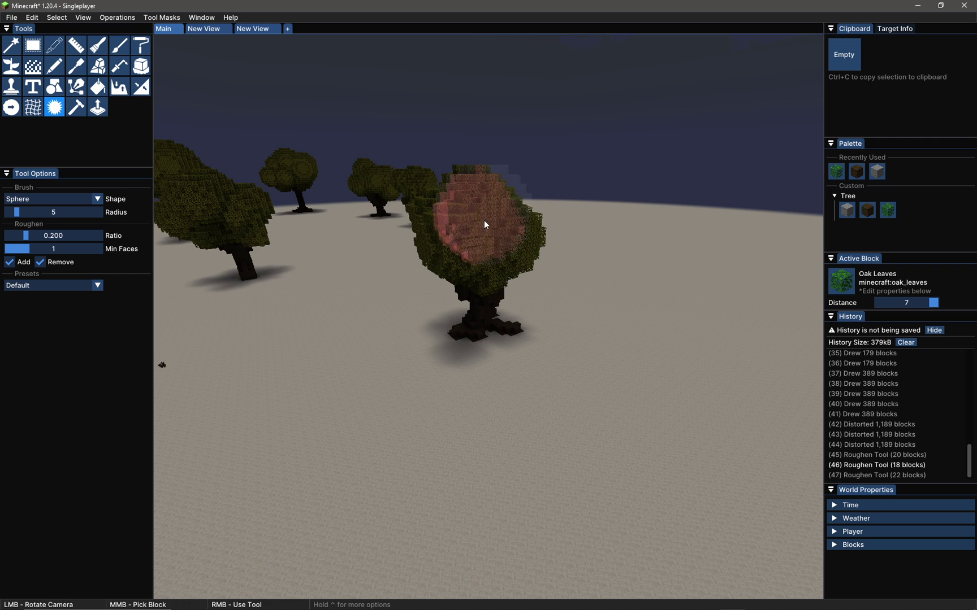
right_click(484, 221)
right_click(527, 271)
mouse_move(527, 272)
ctrl+mouse_down()
mouse_move(475, 293)
mouse_move(492, 286)
ctrl+mouse_up()
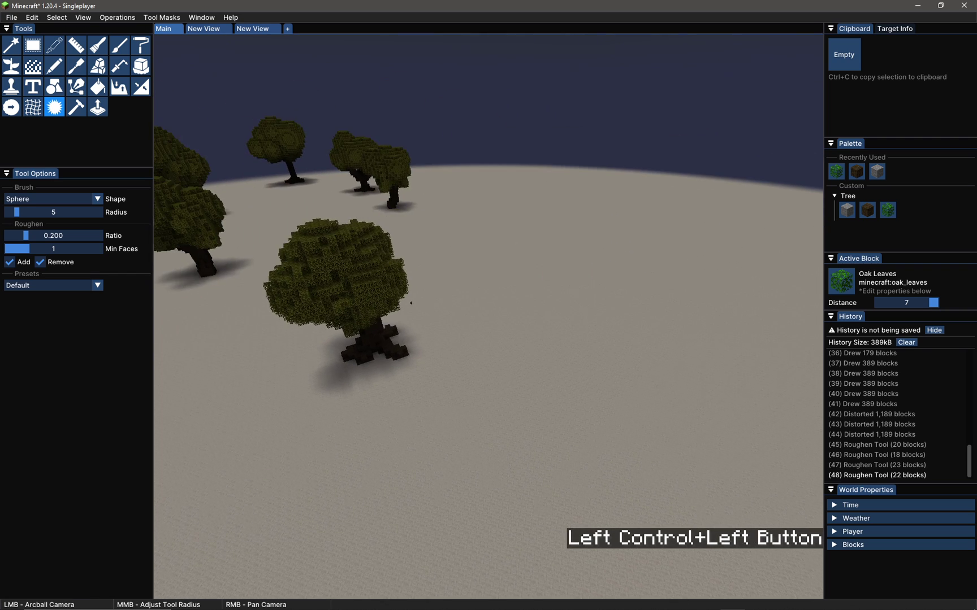
ctrl+drag(411, 303, 500, 326)
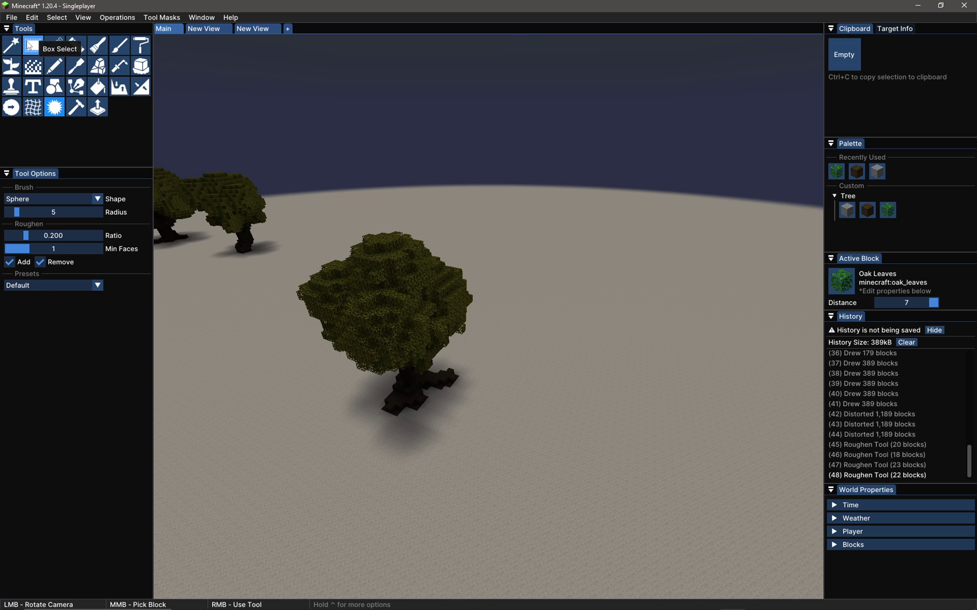
Step: Dismiss the Box Select introduction and place a 9 by 1 by 5 block selection box over the roots at the trunk's foot
click(31, 46)
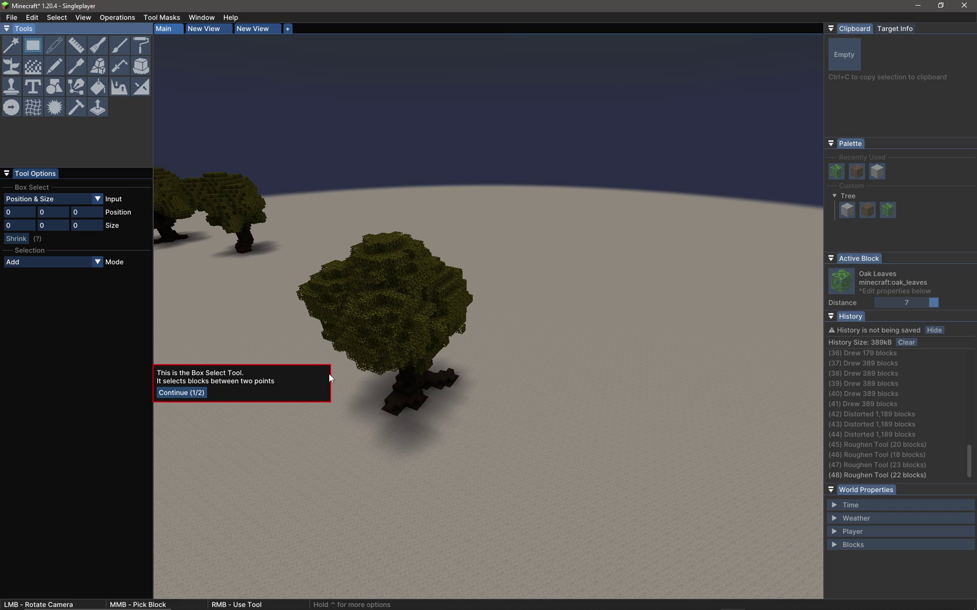
click(181, 394)
click(190, 402)
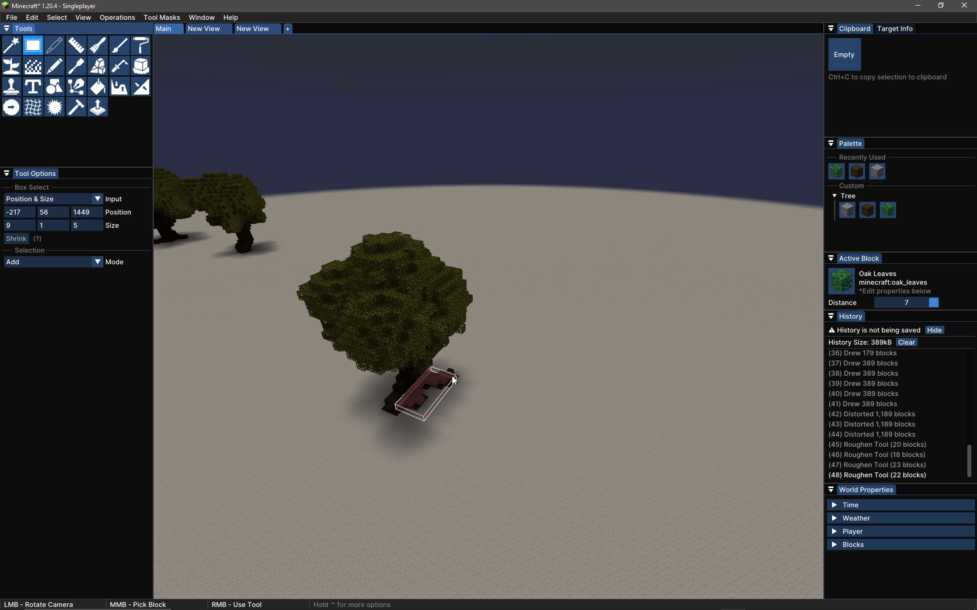
click(453, 377)
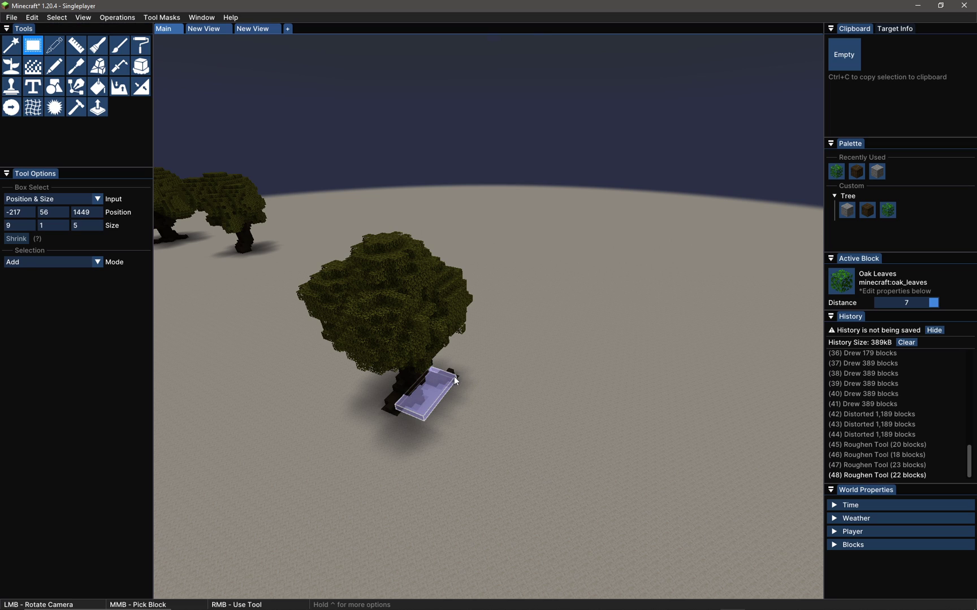
right_click(454, 376)
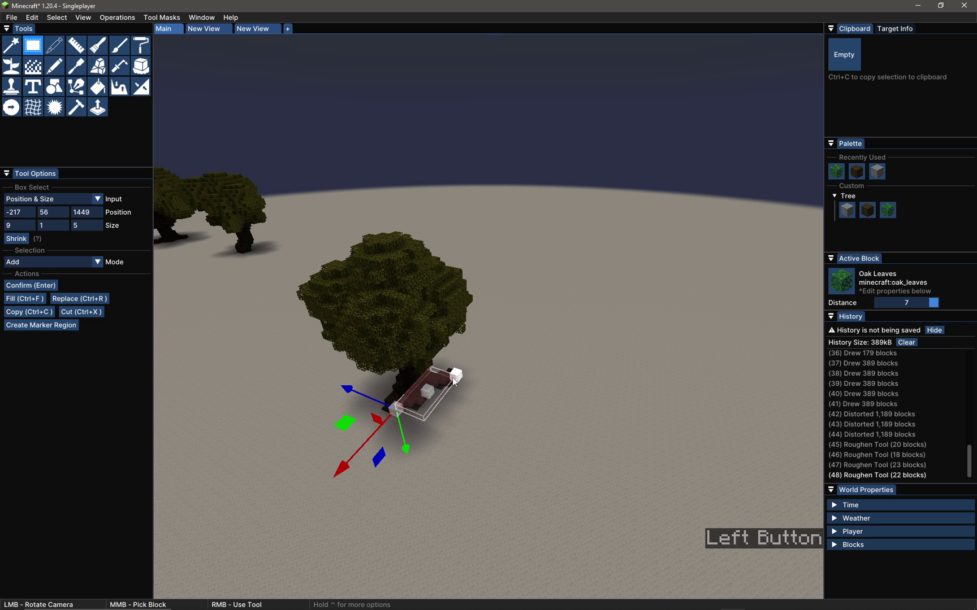
Step: Extend the selection box upward to a height of 25 blocks and sideways to a depth of 8 blocks
drag(452, 324, 418, 122)
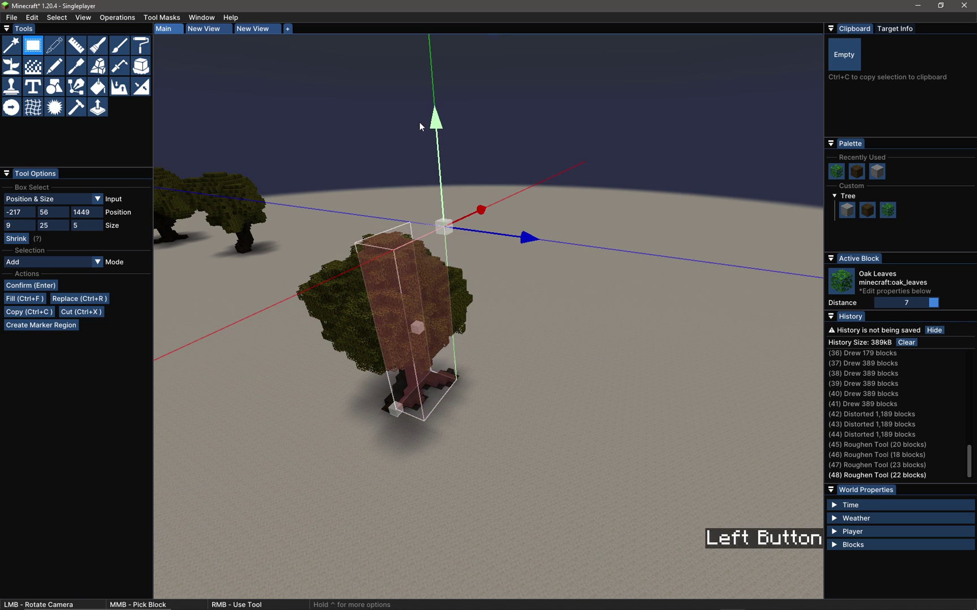
key(ctrl)
ctrl+drag(414, 360, 464, 305)
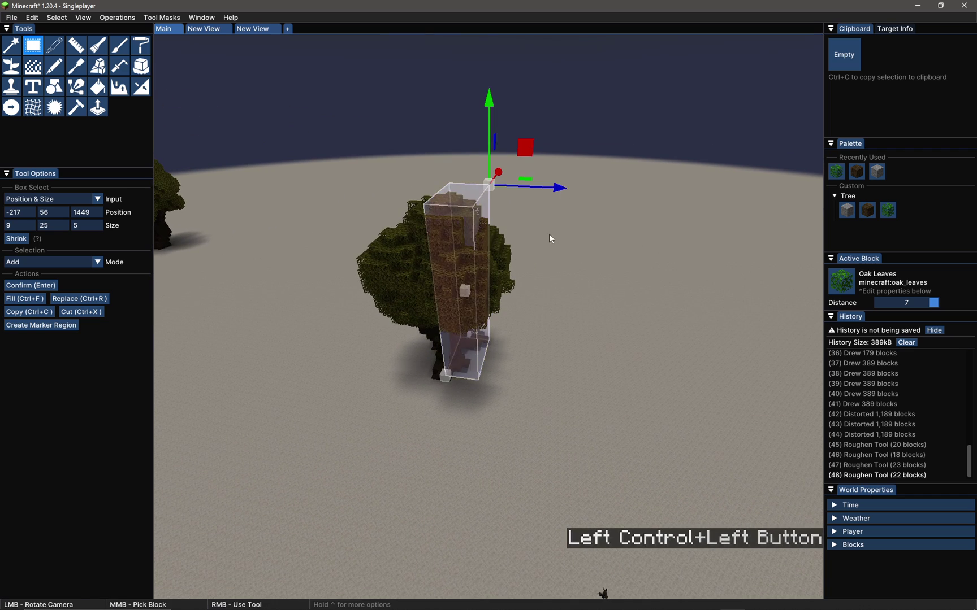
drag(558, 188, 596, 145)
ctrl+drag(585, 237, 331, 354)
key(ctrl)
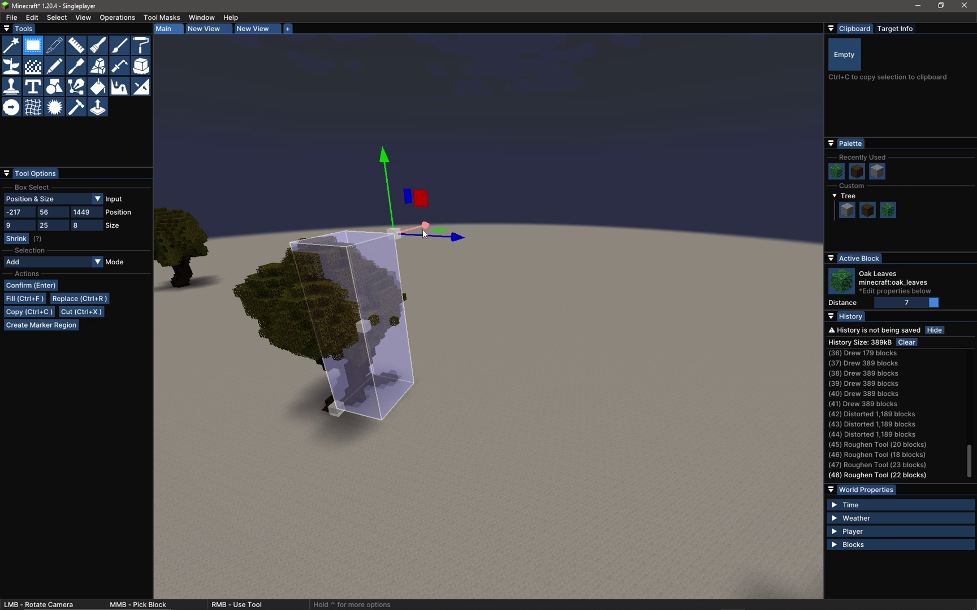
Step: Extend the selection box from its lower corner to a size of 14 by 25 by 17 blocks
click(337, 409)
drag(291, 464, 238, 499)
ctrl+drag(365, 409, 488, 320)
drag(414, 431, 488, 317)
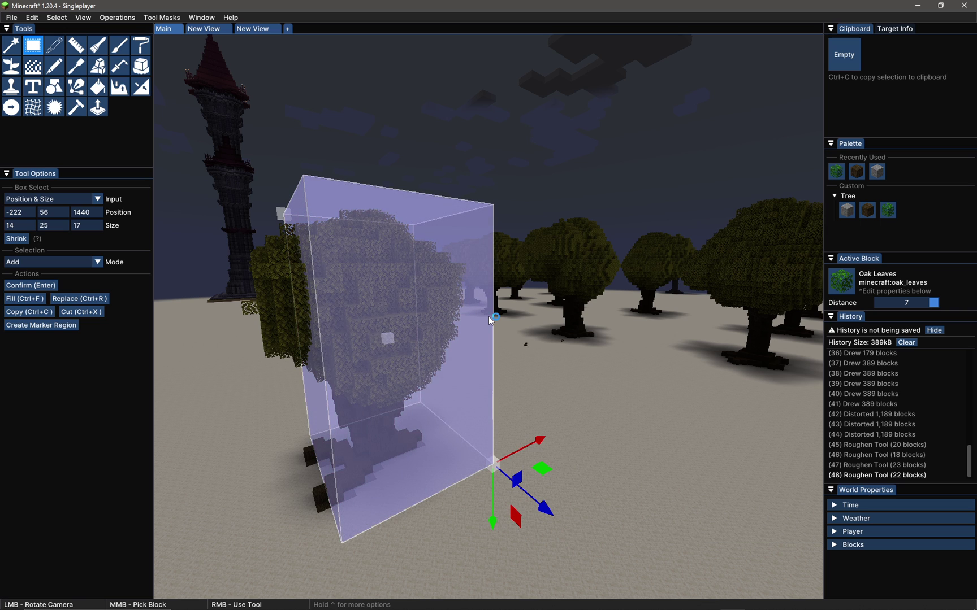
Step: Widen the selection box on both sides of the crown to 19 blocks so it encloses the whole tree
ctrl+drag(376, 310, 396, 212)
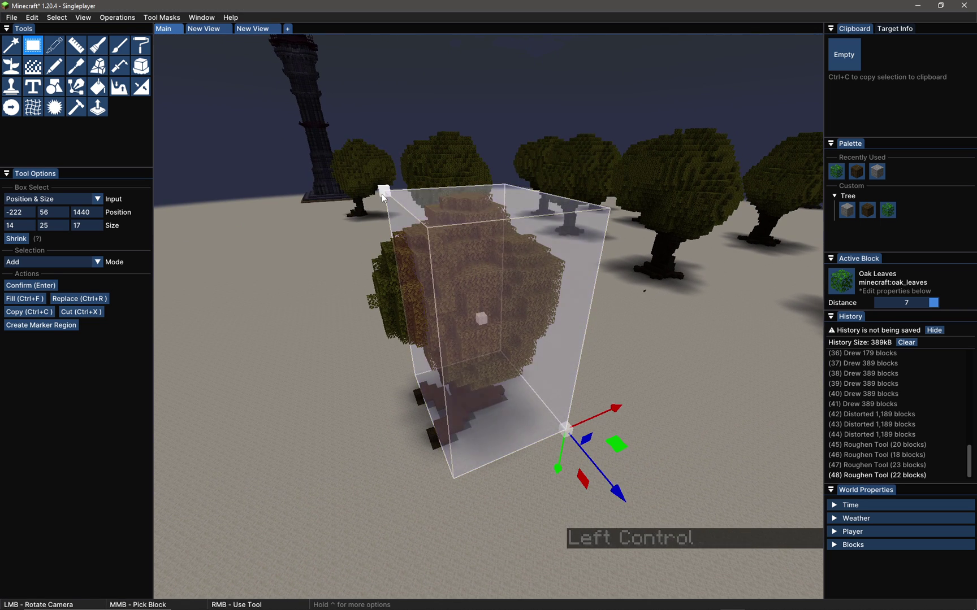
click(384, 192)
drag(304, 199, 259, 209)
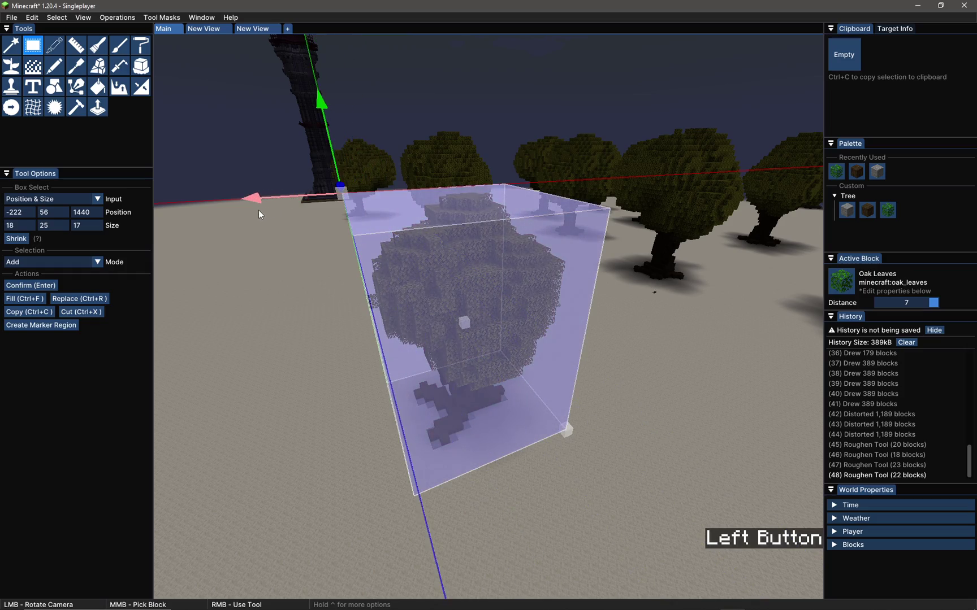
mouse_move(480, 333)
ctrl+mouse_down()
mouse_move(430, 316)
mouse_move(514, 332)
mouse_move(561, 369)
mouse_move(532, 375)
mouse_move(492, 334)
mouse_move(556, 339)
mouse_move(672, 308)
mouse_move(650, 299)
mouse_move(548, 342)
mouse_move(568, 338)
mouse_move(489, 316)
ctrl+mouse_up()
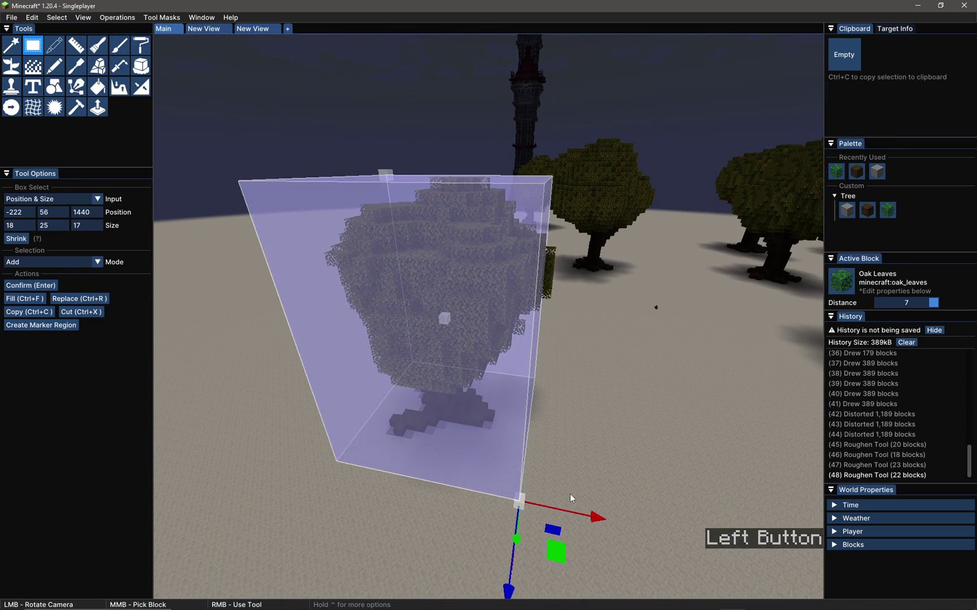
drag(598, 515, 612, 518)
ctrl+drag(467, 305, 446, 279)
Step: Try different levels for the selection box's base, ending at Y position 56 with a height of 25 blocks
scroll(504, 313, down, 3)
ctrl+scroll(465, 328, down, 2)
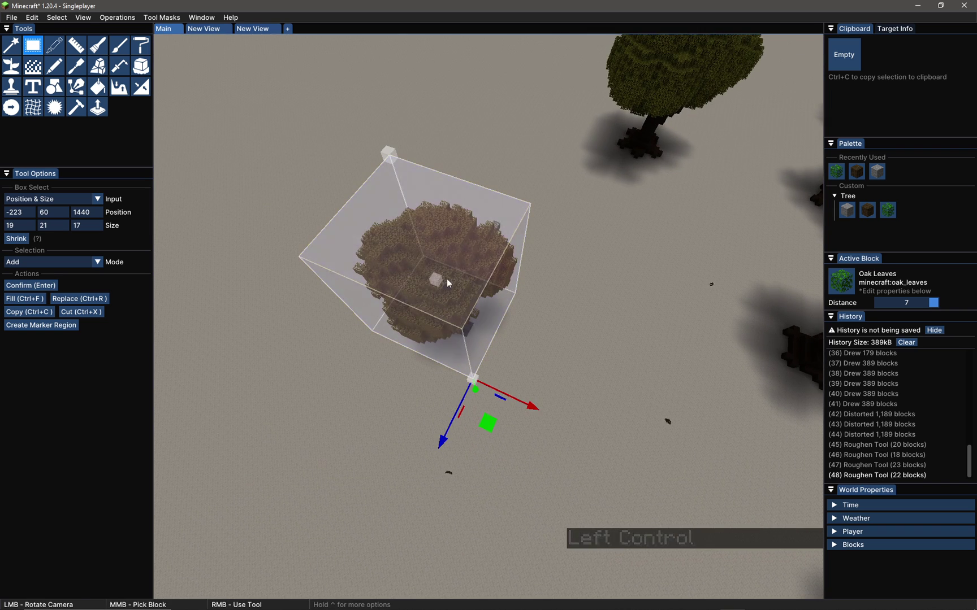
scroll(447, 279, up, 5)
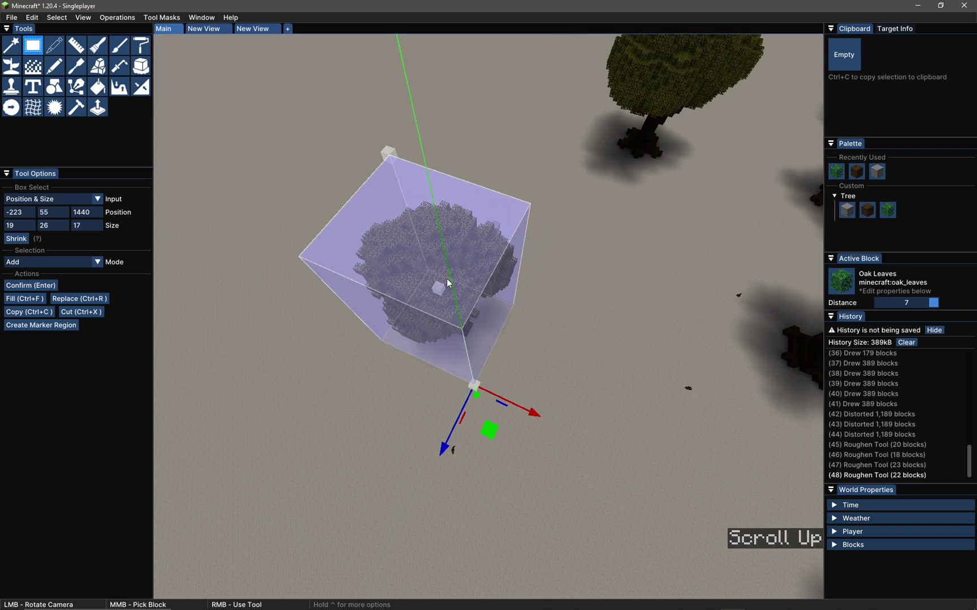
scroll(446, 278, down, 2)
key(ctrl)
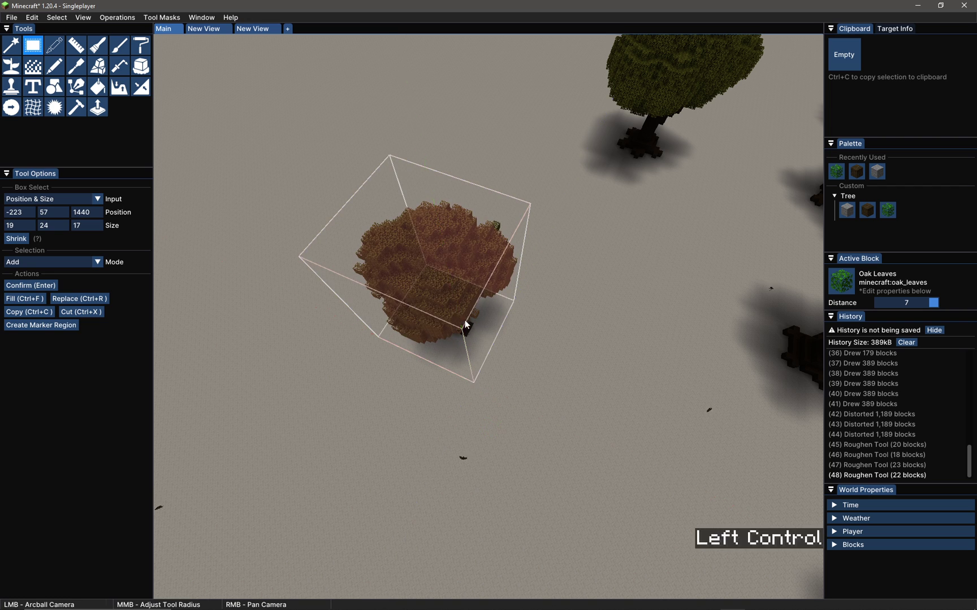
ctrl+drag(464, 321, 489, 320)
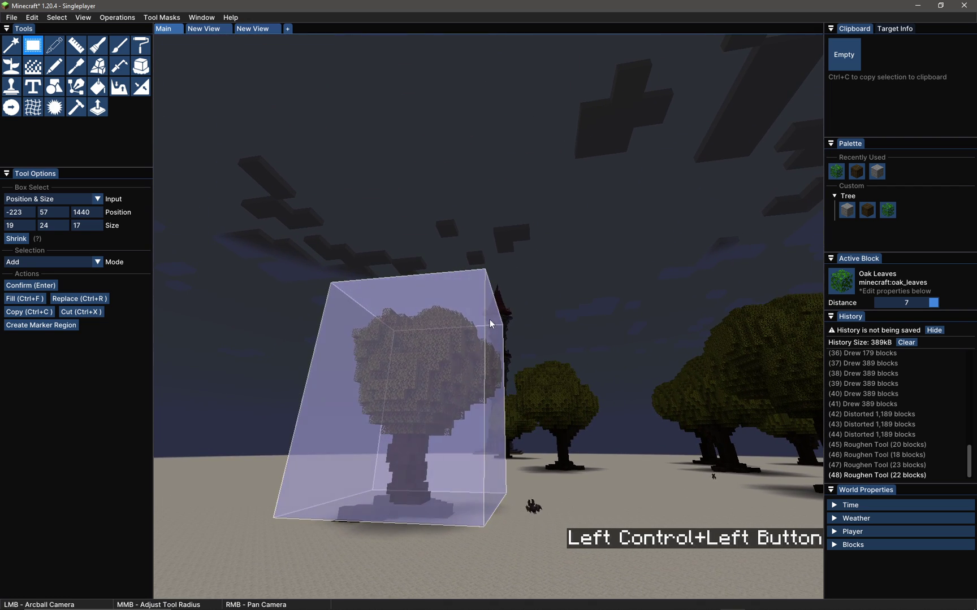
ctrl+drag(573, 463, 383, 279)
drag(375, 445, 492, 305)
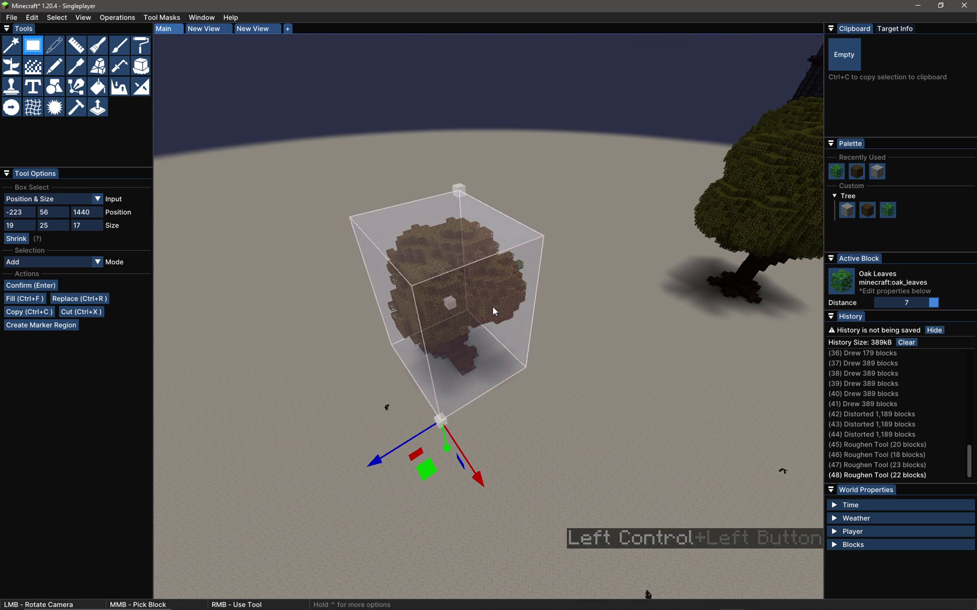
Step: Copy the selected tree to the clipboard and place two copies on the open ground beyond the original
key(ctrl+c)
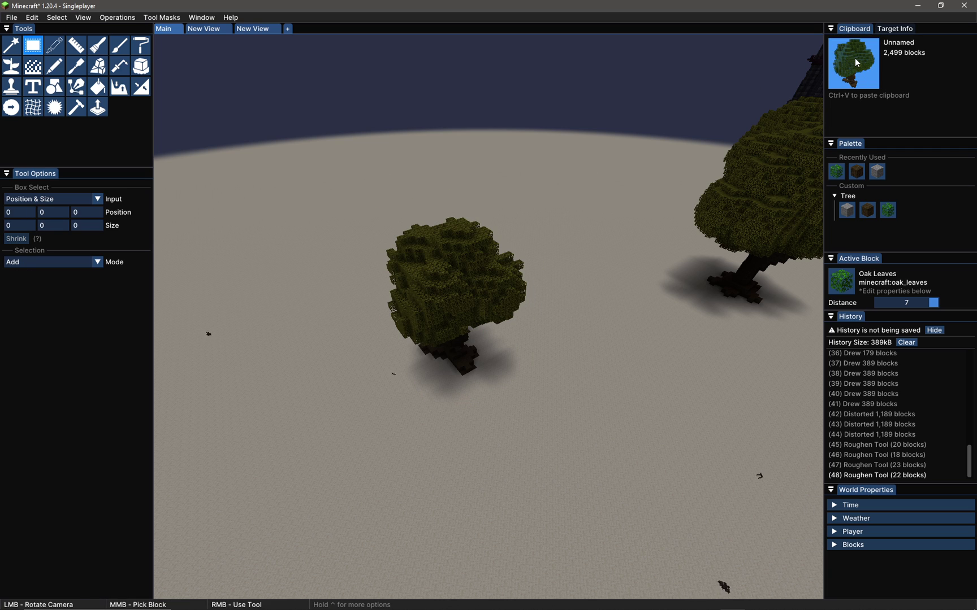
ctrl+drag(620, 194, 489, 271)
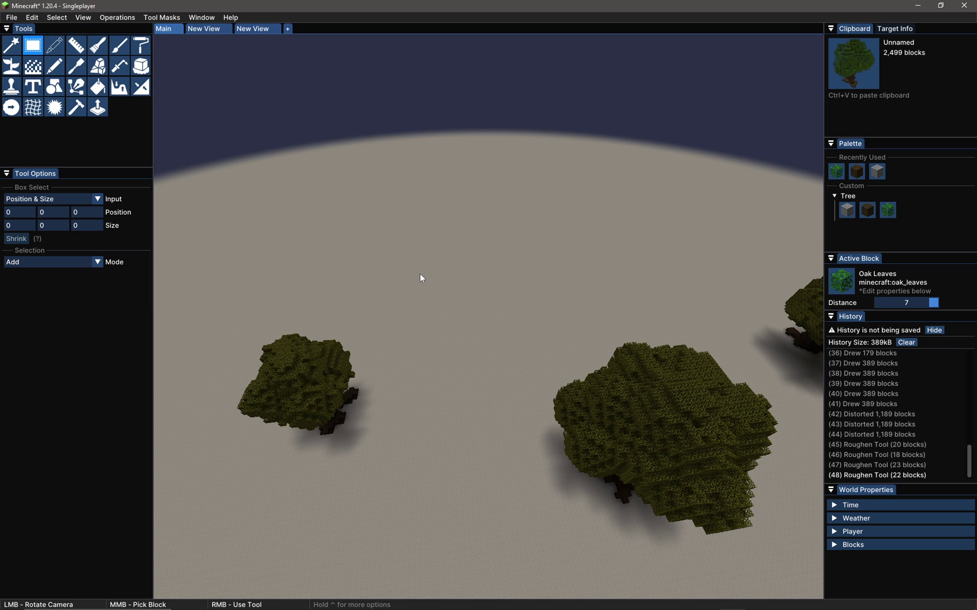
key(ctrl+v)
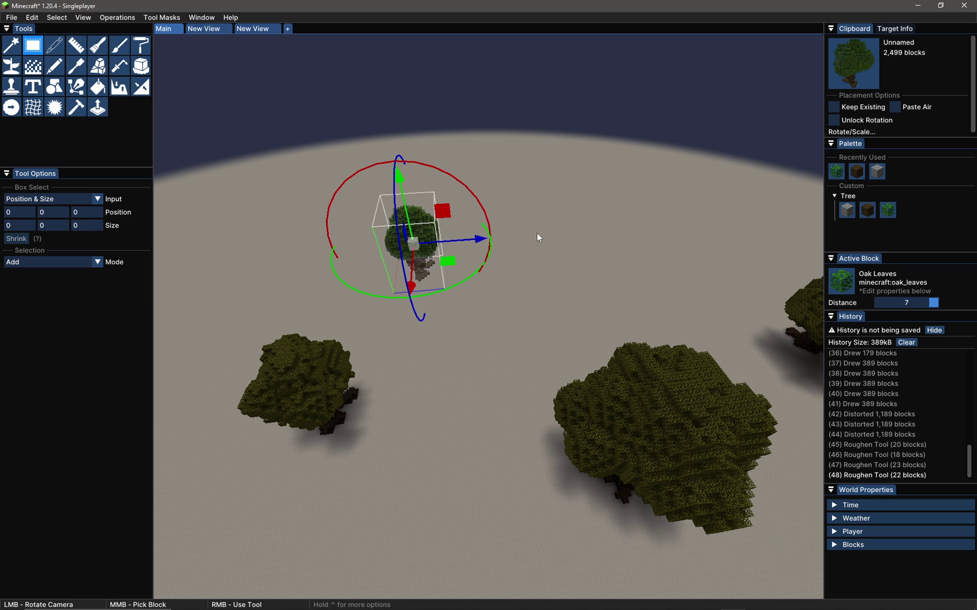
key(Return)
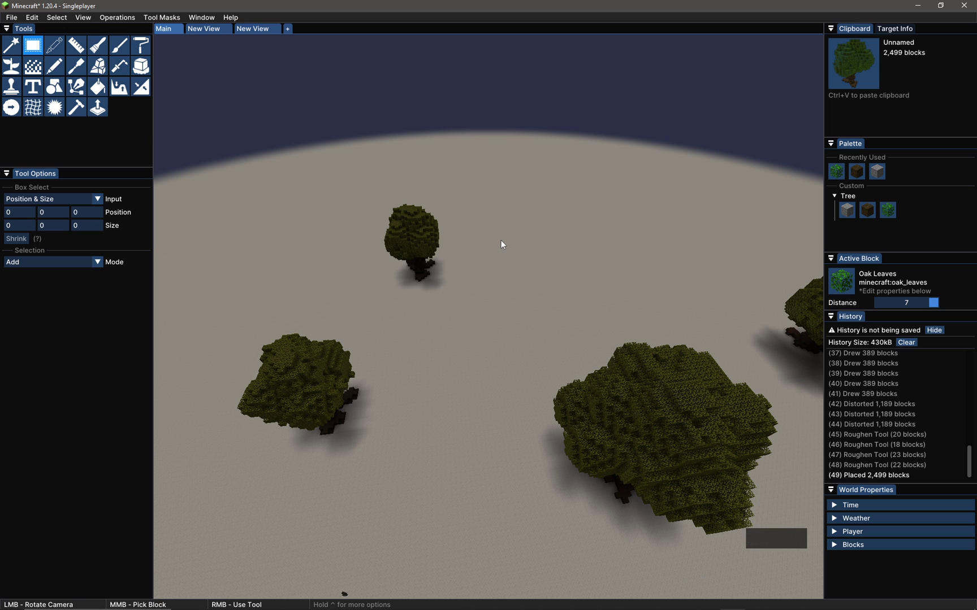
key(ctrl+v)
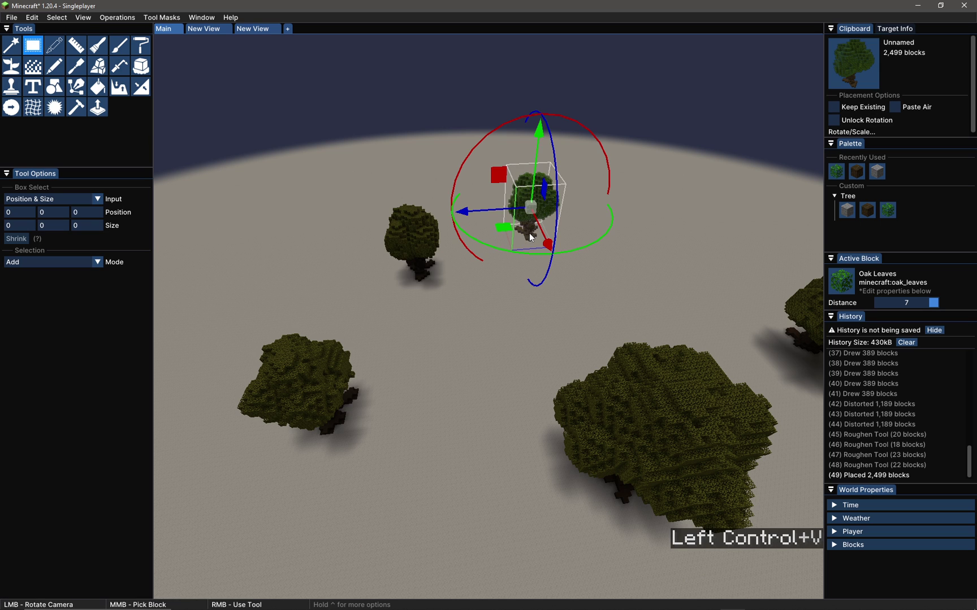
key(Return)
ctrl+drag(444, 300, 452, 333)
ctrl+drag(339, 452, 485, 315)
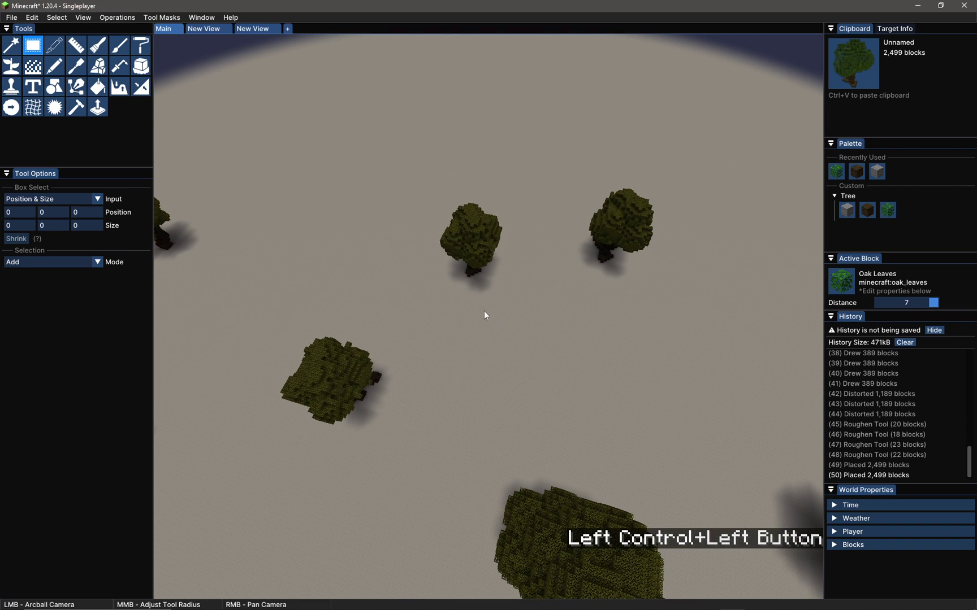
Step: Paste a third copy of the tree on open ground and try shifting it vertically
key(ctrl+v)
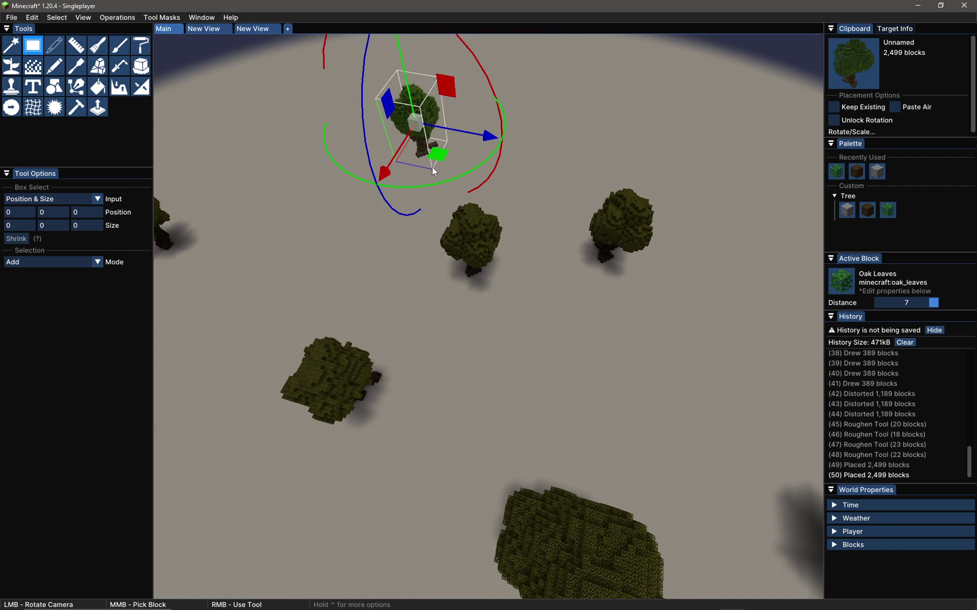
ctrl+drag(433, 168, 491, 374)
scroll(501, 356, up, 3)
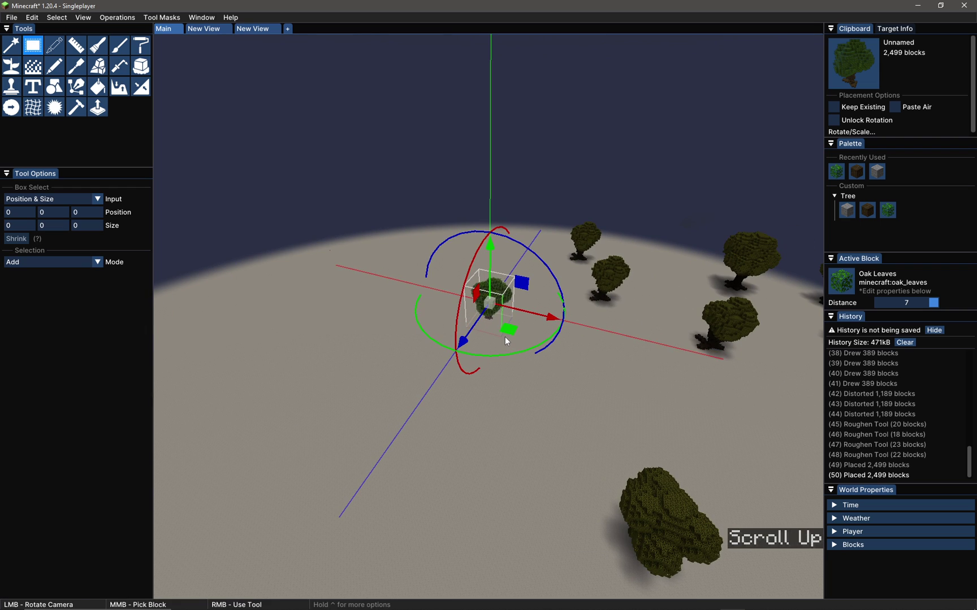
scroll(505, 338, up, 1)
scroll(505, 337, down, 2)
mouse_move(489, 251)
mouse_down()
mouse_move(492, 239)
mouse_move(495, 247)
mouse_up()
key(ctrl)
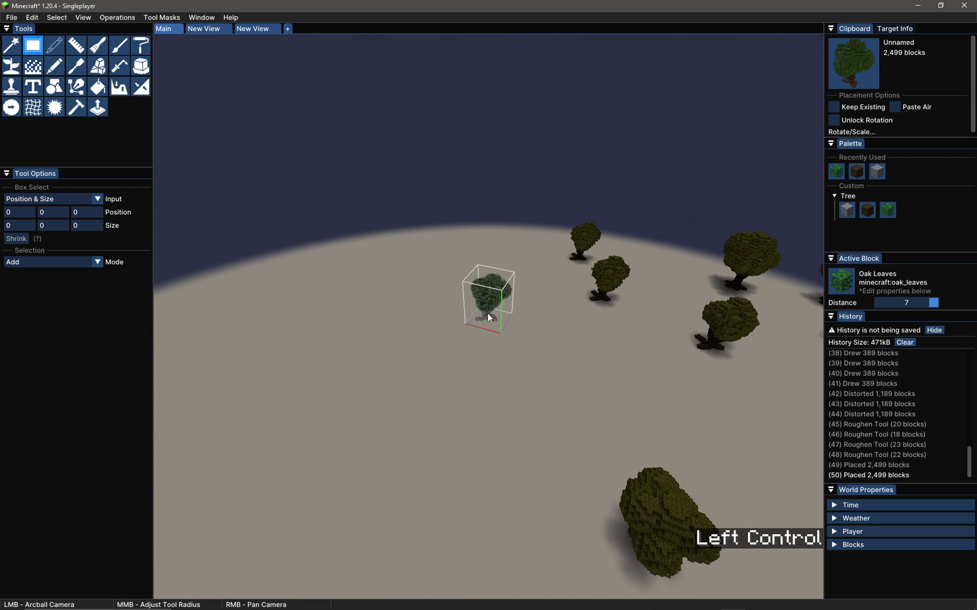
ctrl+drag(487, 314, 485, 266)
ctrl+scroll(485, 316, up, 8)
drag(490, 226, 494, 206)
key(ctrl)
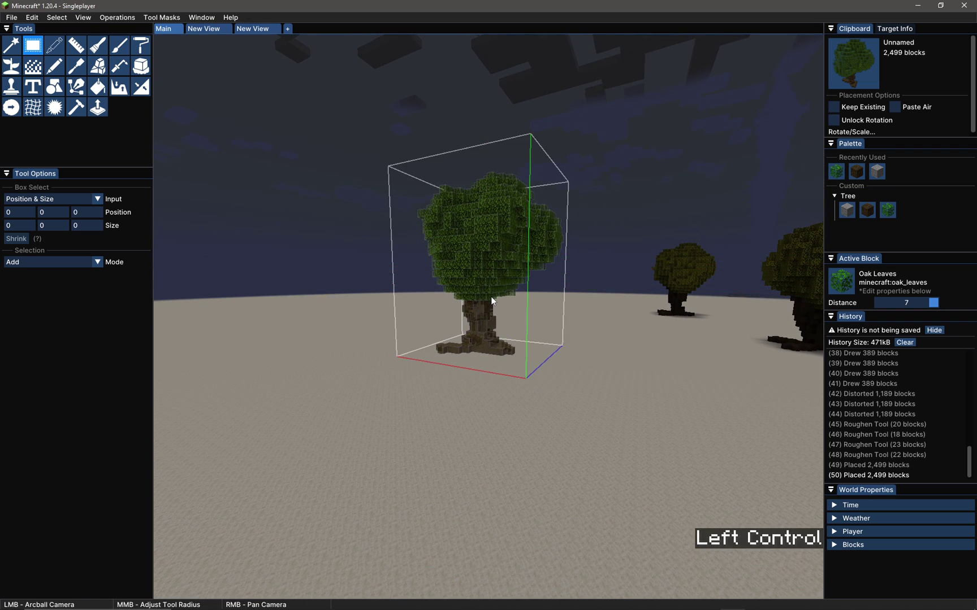
Step: Paste the tree copy again on the ground and unlock its rotation, acknowledging the non-90 degree rotation warning
key(ctrl+z)
key(ctrl+v)
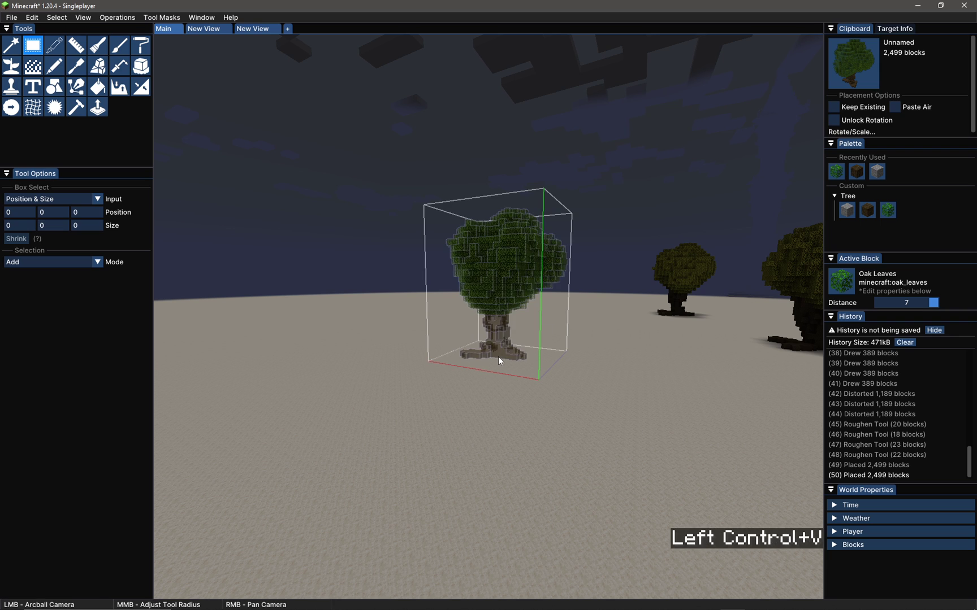
ctrl+drag(512, 344, 583, 261)
ctrl+scroll(450, 326, up, 3)
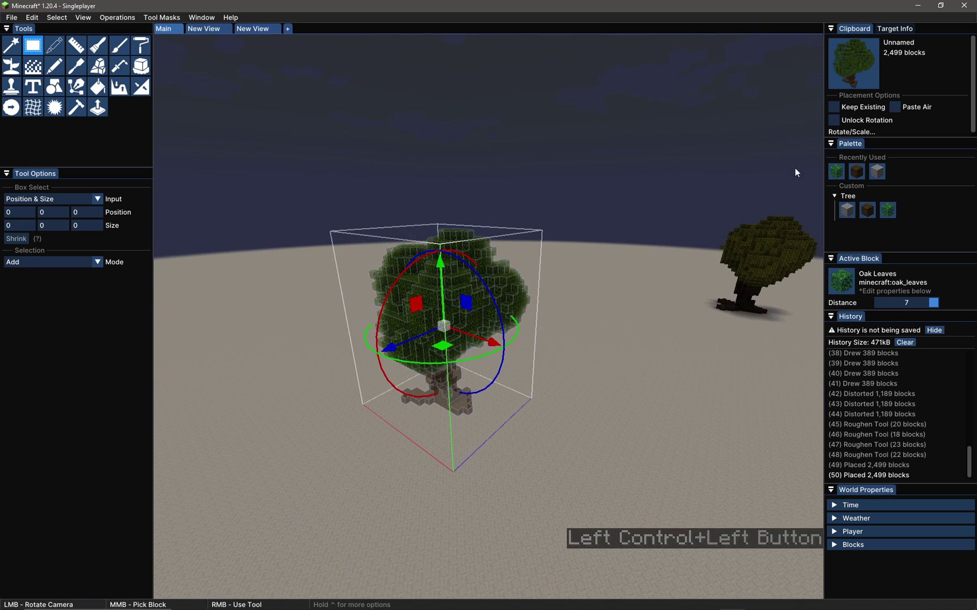
click(836, 123)
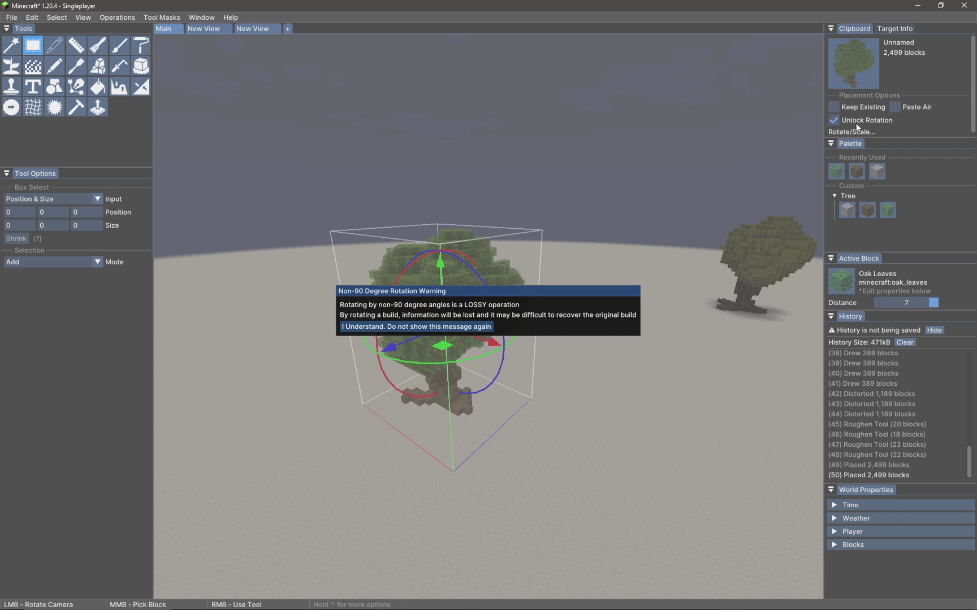
click(419, 328)
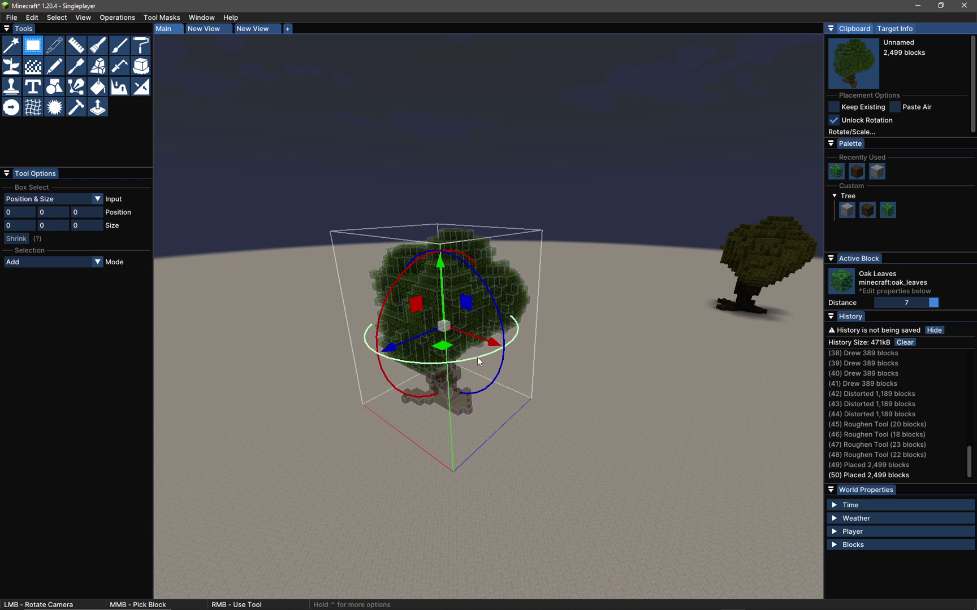
Step: Rotate the pasted tree copy freely around its vertical axis
drag(478, 356, 488, 379)
ctrl+drag(577, 353, 644, 323)
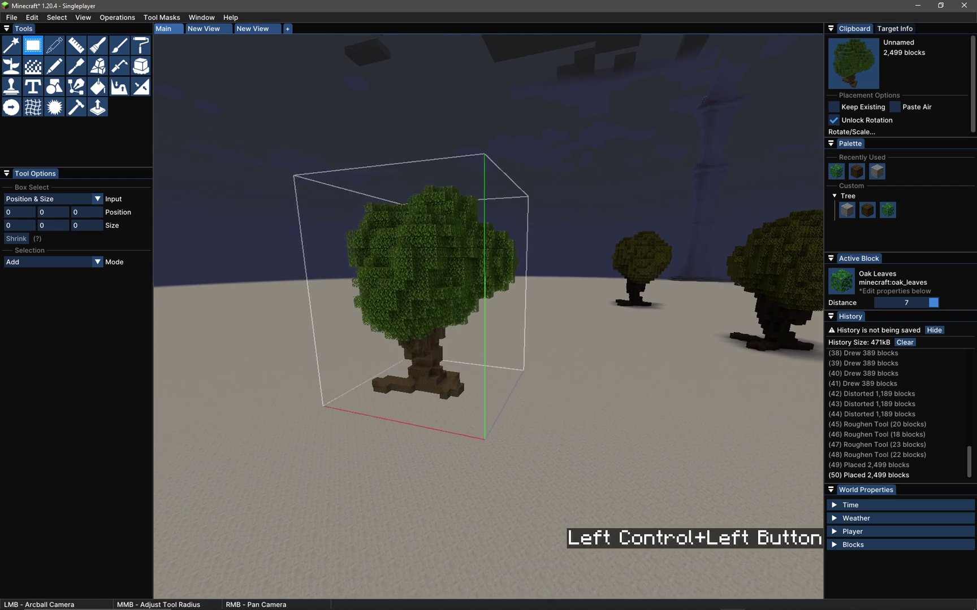
ctrl+drag(532, 322, 438, 343)
ctrl+drag(480, 369, 476, 326)
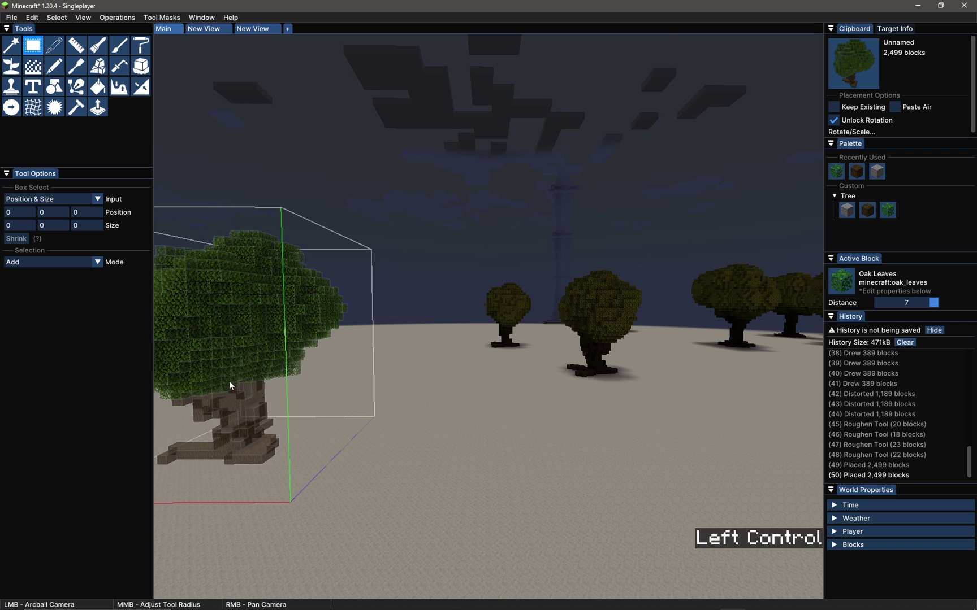
ctrl+drag(543, 266, 742, 220)
drag(570, 251, 515, 239)
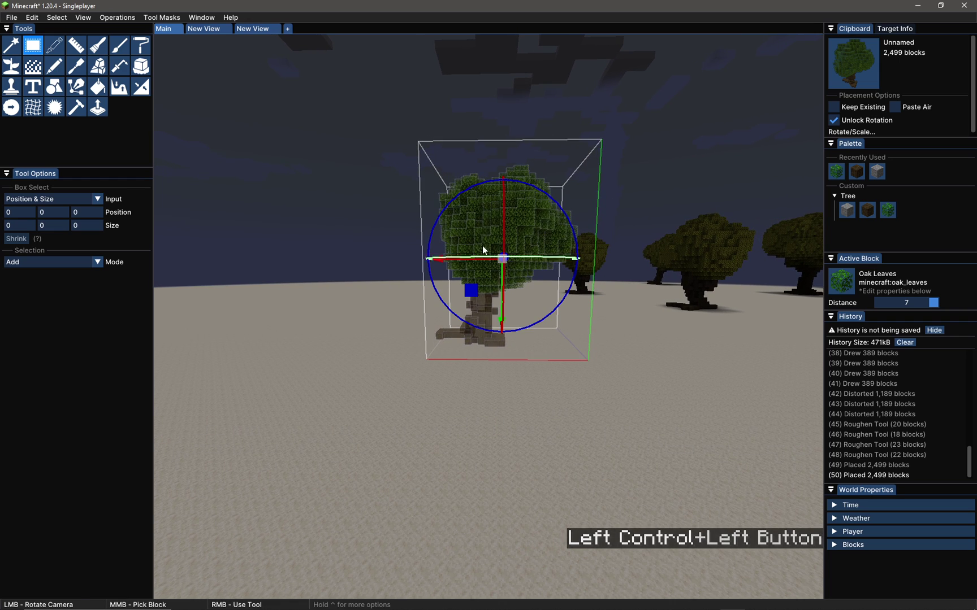
Step: Lower the pasted tree copy slightly into the ground and tilt it a little sideways
ctrl+drag(530, 325, 438, 307)
mouse_move(462, 193)
mouse_down()
mouse_move(464, 211)
mouse_move(465, 203)
mouse_up()
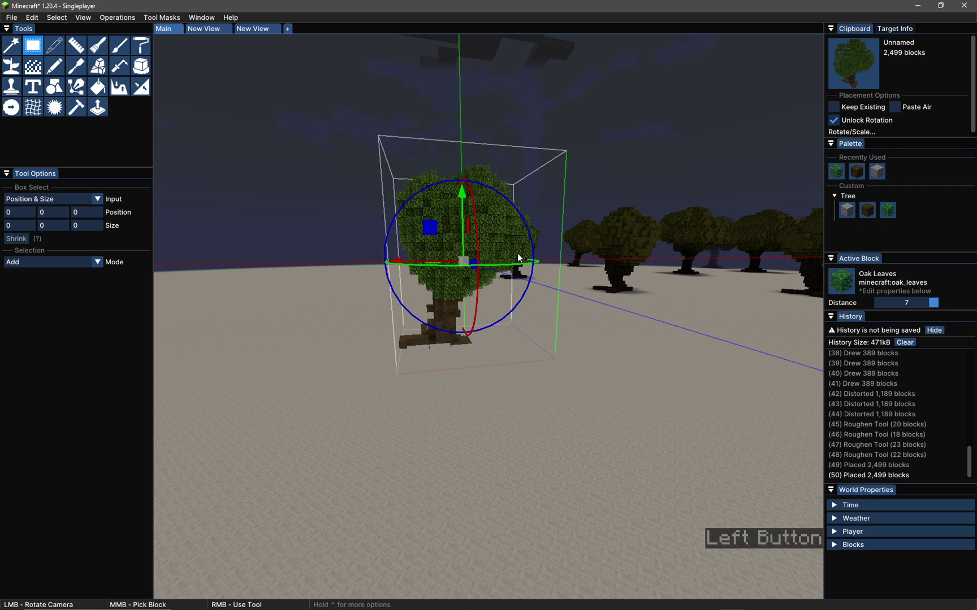
drag(521, 216, 528, 223)
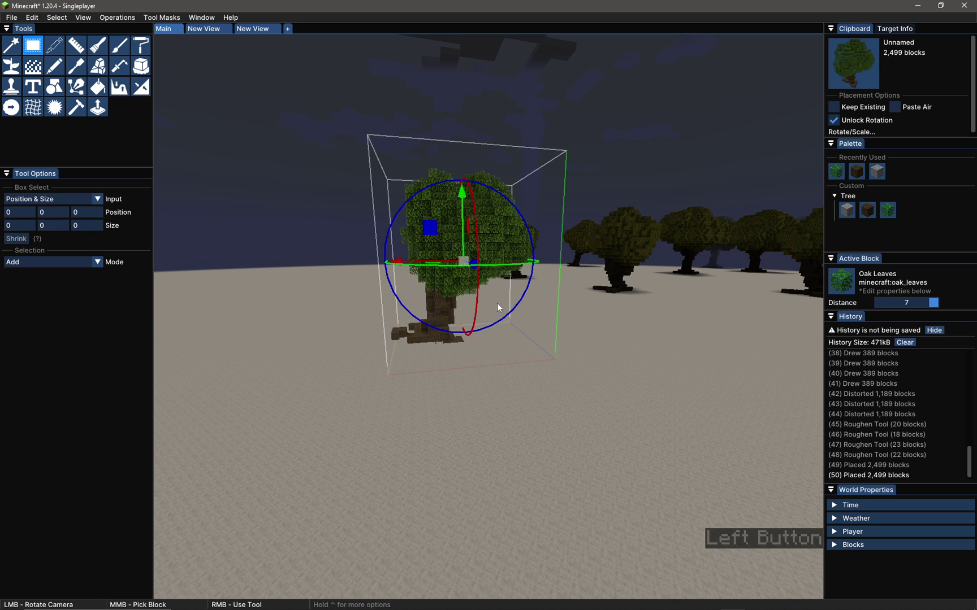
ctrl+drag(497, 303, 463, 302)
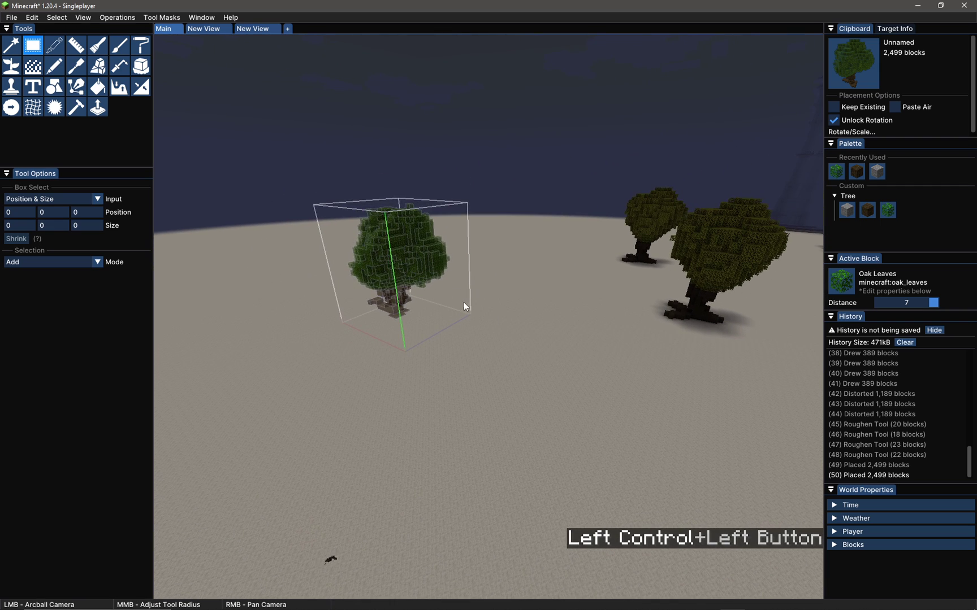
Step: Place the rotated and tilted tree copy at its current position on the open ground
ctrl+middle_drag(505, 306, 452, 295)
ctrl+right_drag(452, 295, 487, 326)
ctrl+drag(487, 326, 529, 325)
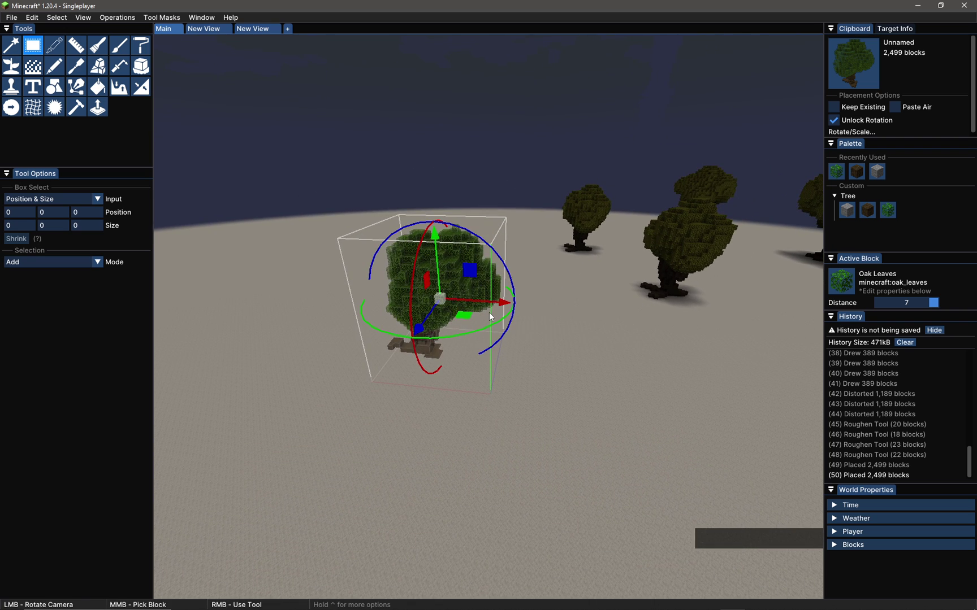
key(Return)
ctrl+drag(492, 330, 512, 300)
scroll(513, 301, down, 3)
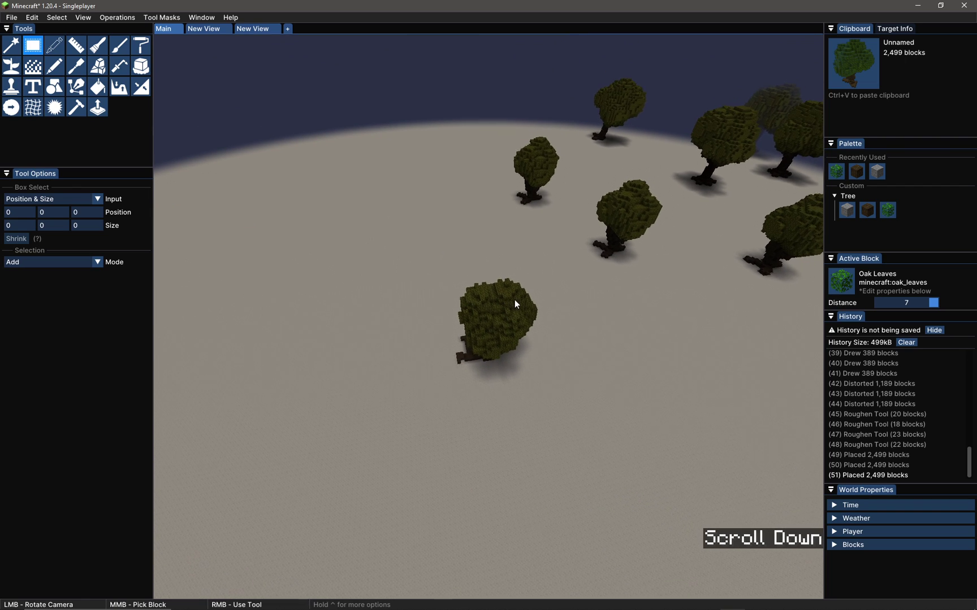
ctrl+drag(571, 319, 490, 321)
scroll(496, 310, down, 3)
scroll(534, 310, up, 2)
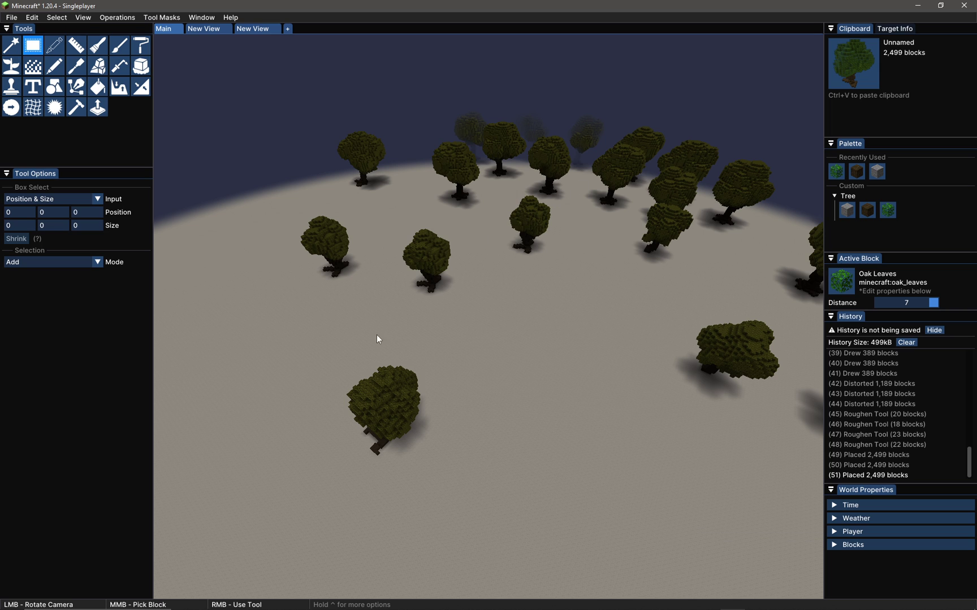
Step: Draw a box selection across the base of the nearest tilted tree in the foreground
ctrl+drag(377, 339, 428, 281)
scroll(483, 318, up, 4)
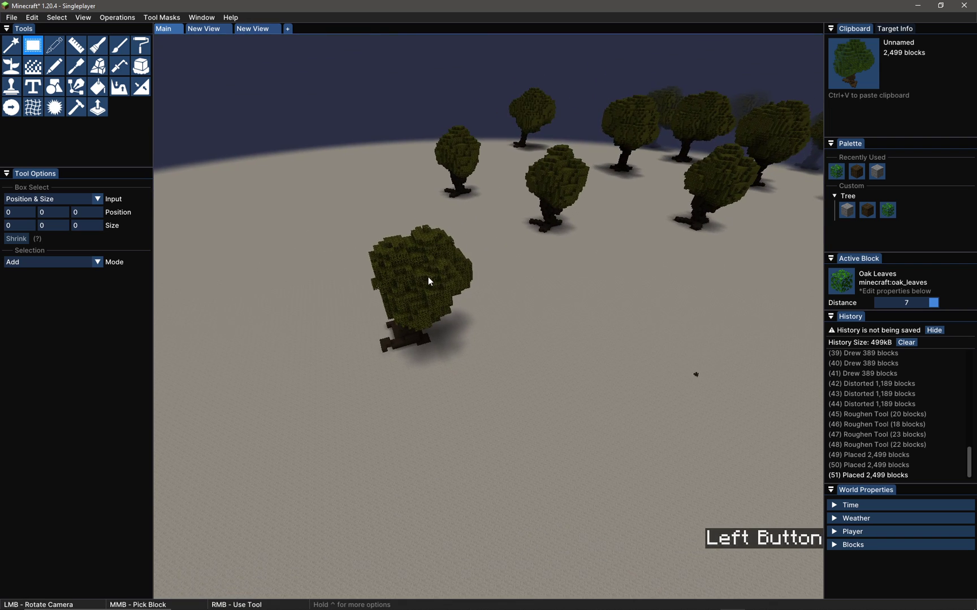
click(35, 45)
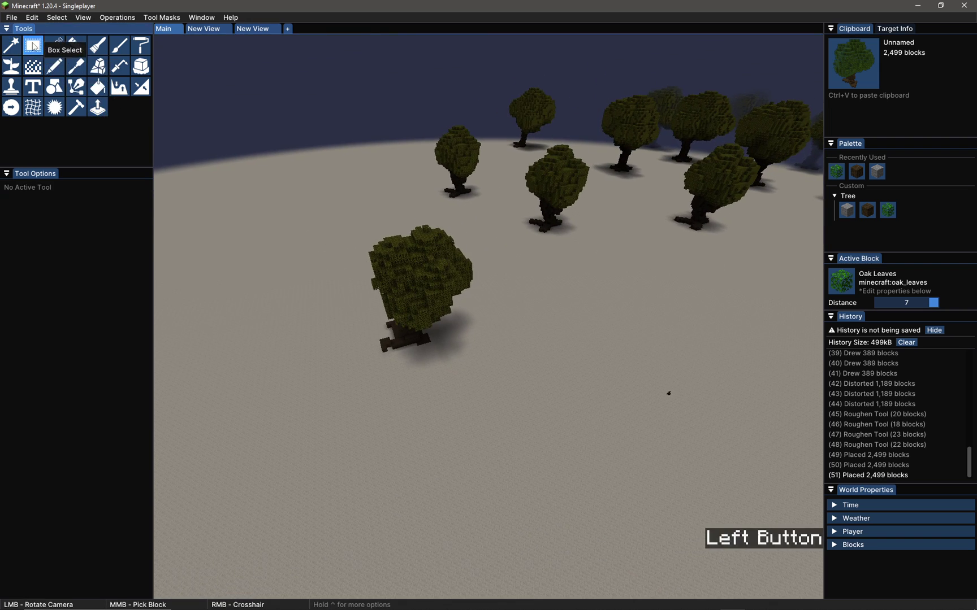
click(35, 45)
right_drag(395, 347, 446, 337)
Step: Extend the box selection to 24 × 23 × 22 blocks so it encloses the whole foreground tree
ctrl+drag(467, 377, 418, 186)
ctrl+drag(390, 238, 398, 272)
drag(445, 219, 486, 207)
ctrl+drag(486, 214, 541, 394)
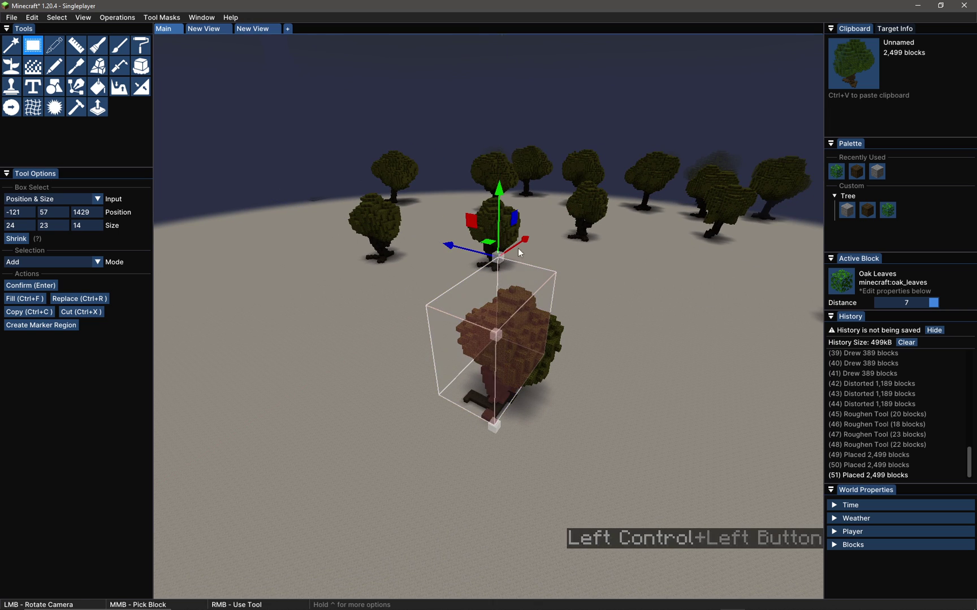
click(499, 427)
drag(554, 462, 677, 377)
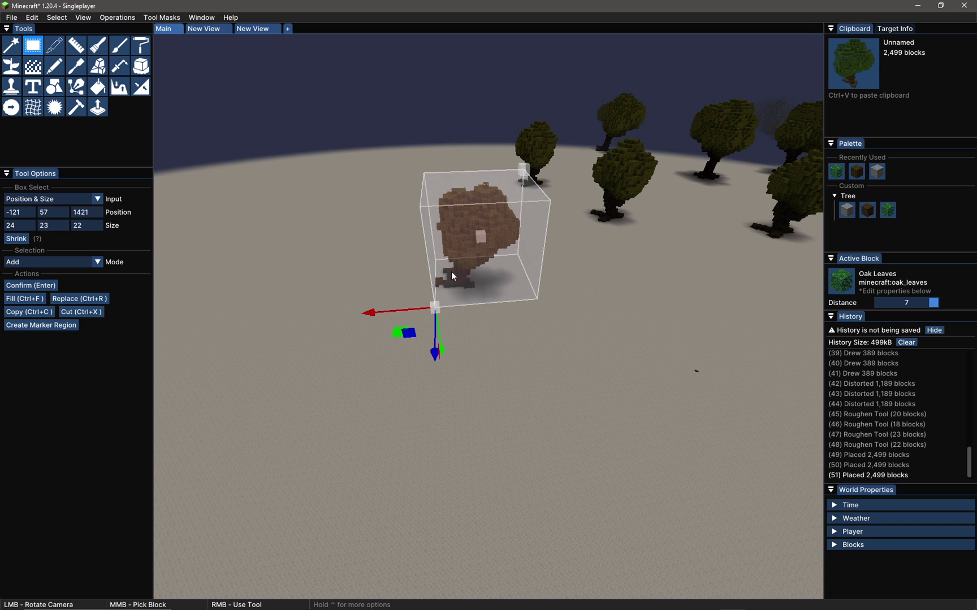
Step: Export the selected tree as a schematic named Tree_01, proceeding to the choice of save location
click(11, 17)
click(15, 42)
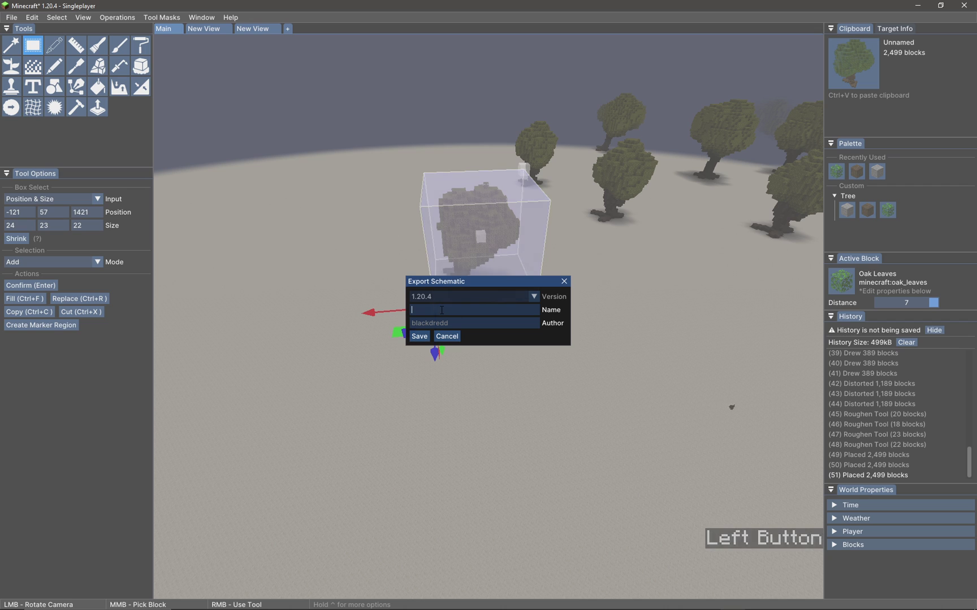
text(Tree_01)
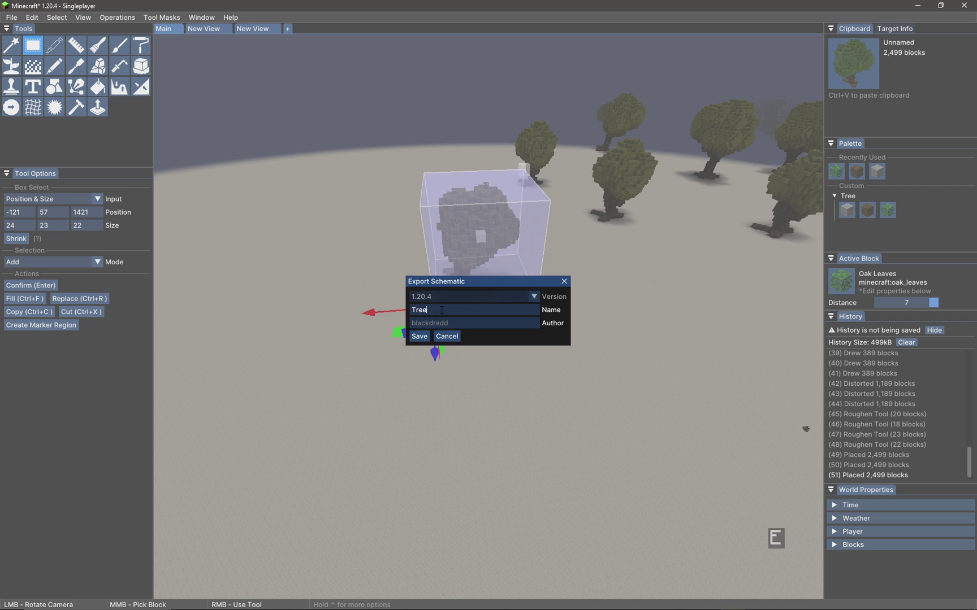
click(419, 337)
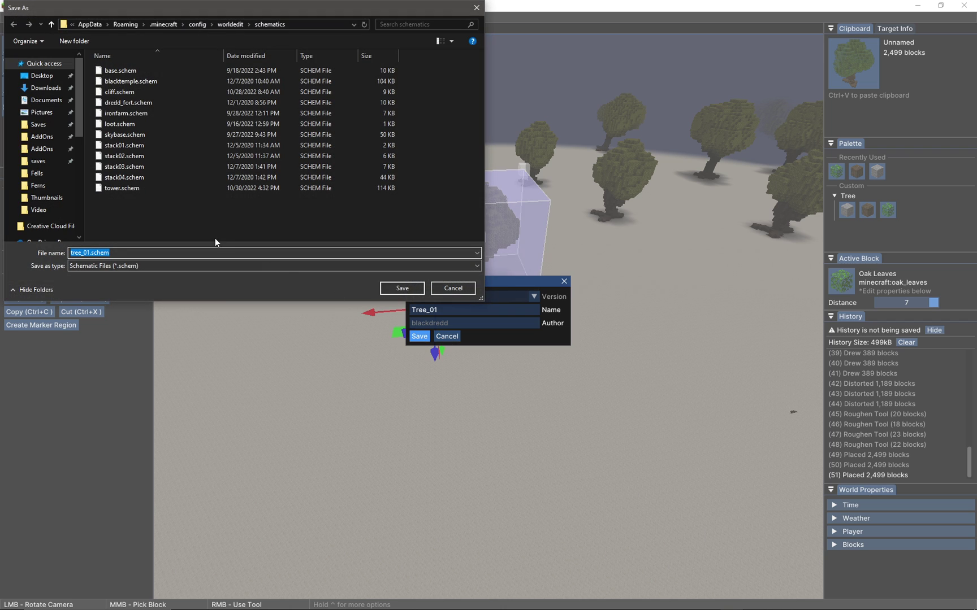